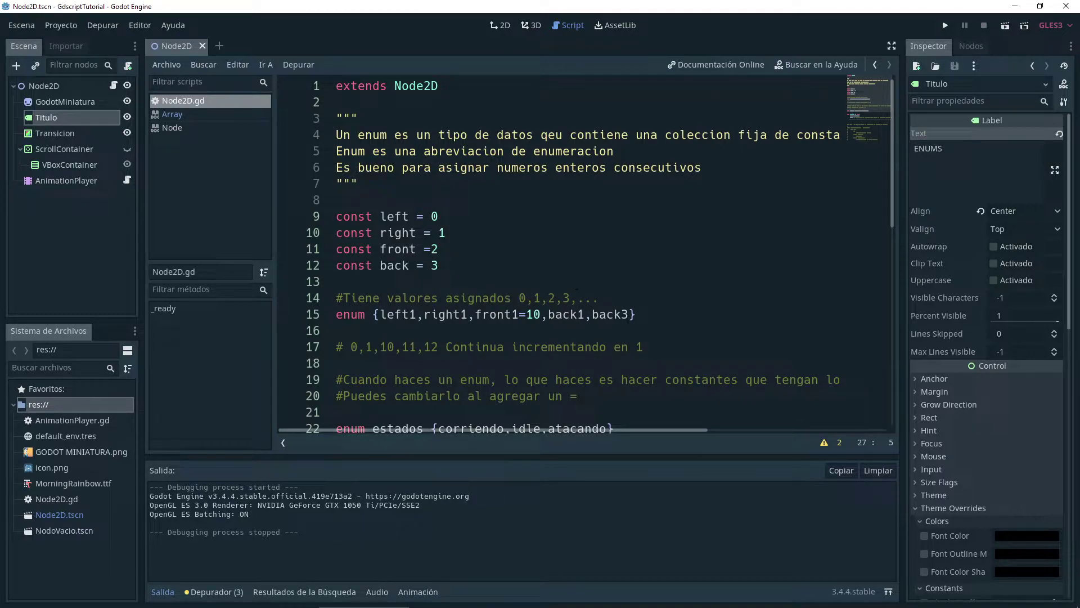
# - Switch the script editor to distraction-free mode so Node2D.gd's code fills the window
pyautogui.click(548, 267)
pyautogui.scroll(-1, 549, 270)
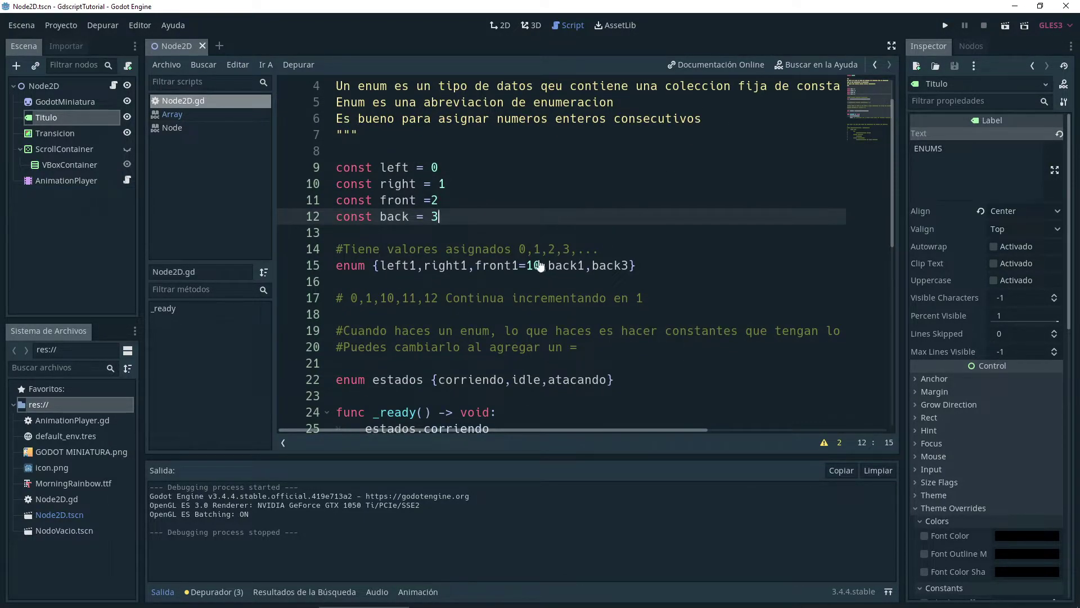
pyautogui.click(883, 44)
pyautogui.keyDown('ctrl'); pyautogui.scroll(5, 467, 253); pyautogui.keyUp('ctrl')
# - Add a space before the 2 so line 11 reads const front = 2
pyautogui.moveTo(467, 254); pyautogui.dragTo(272, 168)
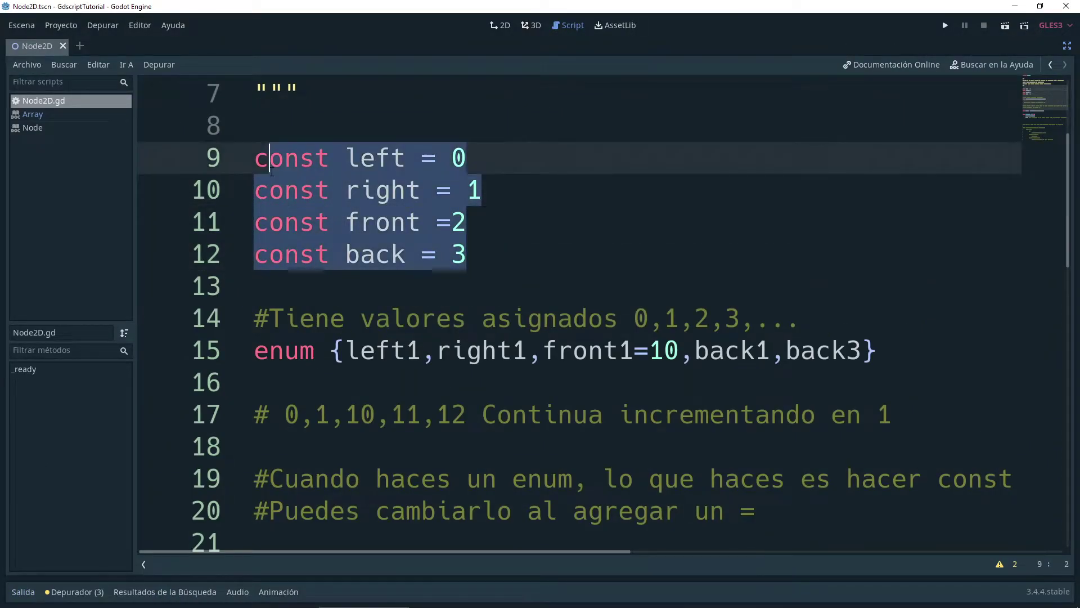
pyautogui.moveTo(272, 171)
pyautogui.mouseDown()
pyautogui.moveTo(349, 158)
pyautogui.moveTo(360, 191)
pyautogui.moveTo(354, 256)
pyautogui.moveTo(376, 254)
pyautogui.mouseUp()
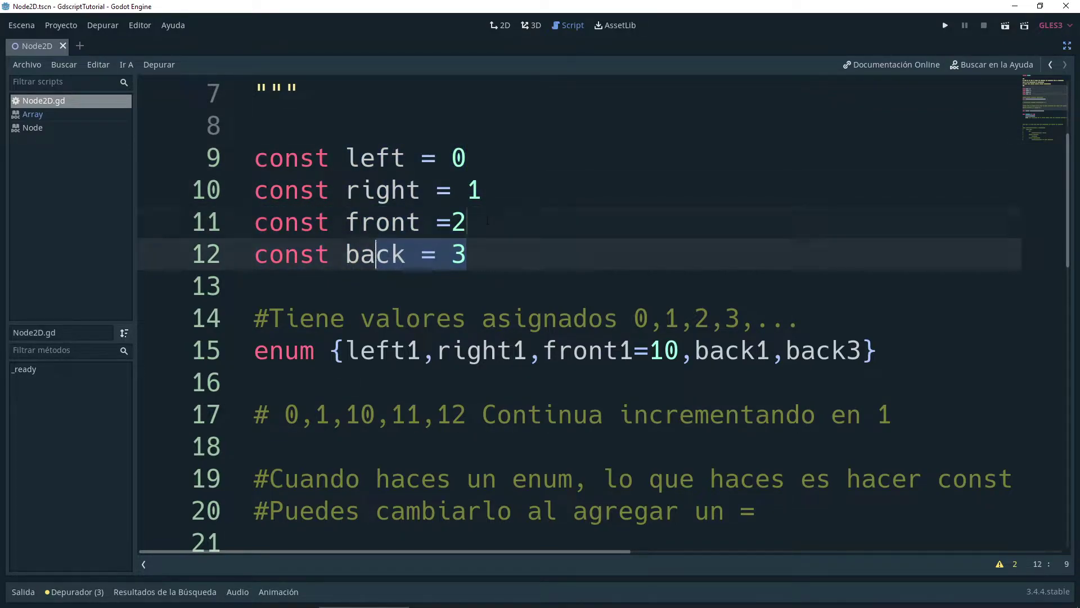
pyautogui.click(467, 222)
pyautogui.press('Left')
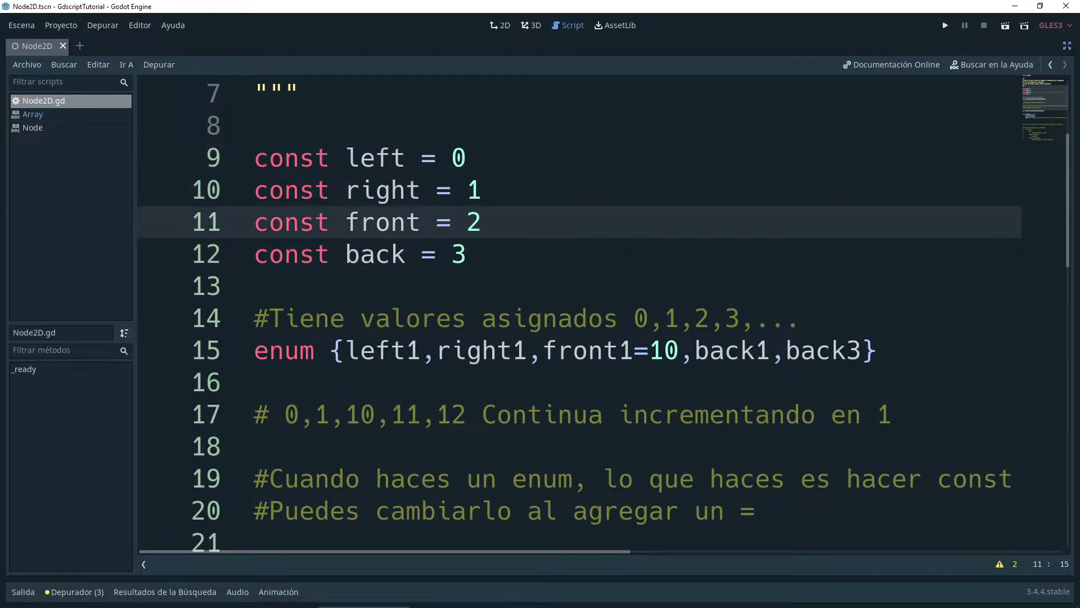
pyautogui.hotkey('ctrl', 'z')
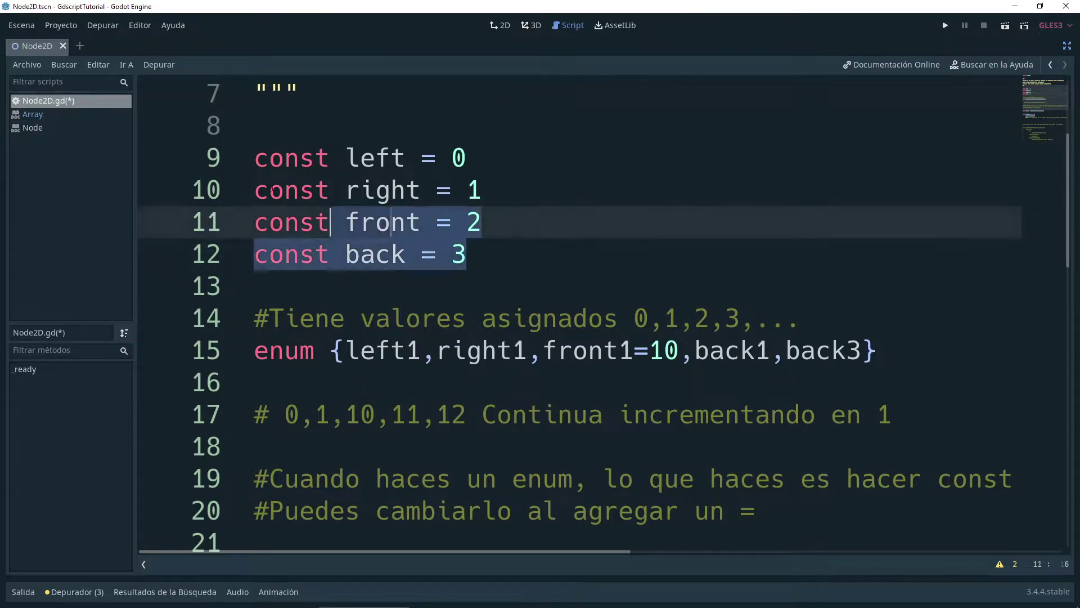
pyautogui.keyDown('shift'); pyautogui.click(241, 167); pyautogui.keyUp('shift')
# - Inspect the enum {left1, right1, front1=10, back1, back3} on line 15
pyautogui.click(270, 351)
pyautogui.doubleClick(270, 350)
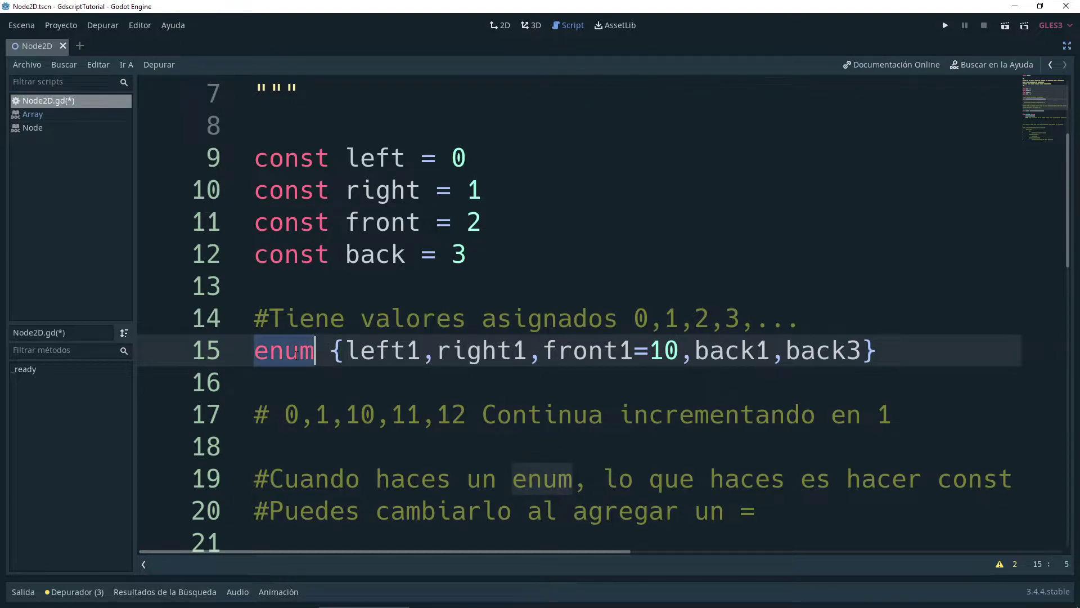
pyautogui.click(344, 352)
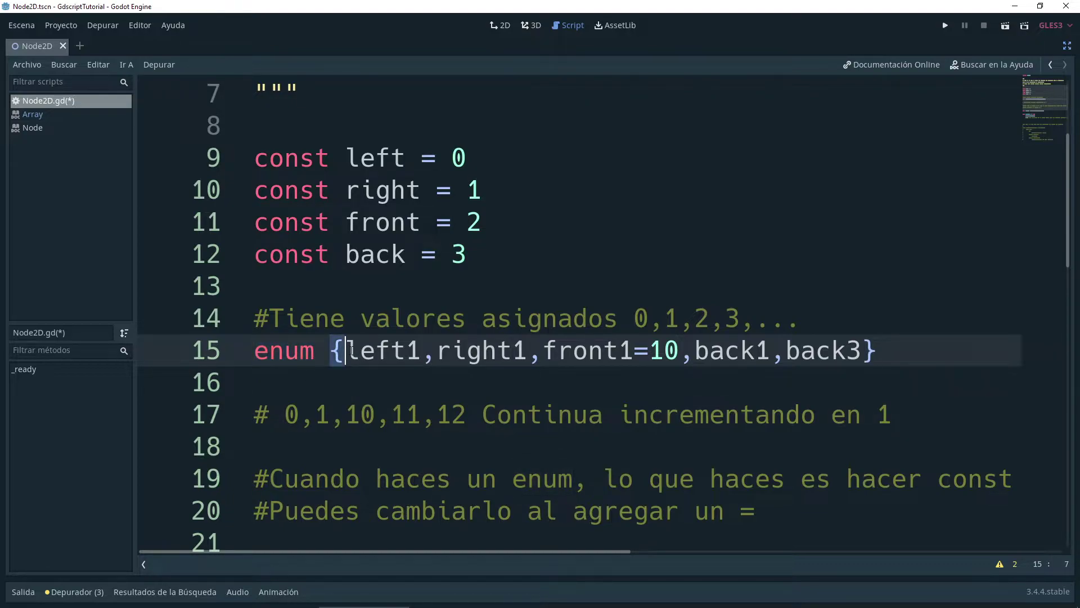
pyautogui.click(870, 349)
pyautogui.press('Left')
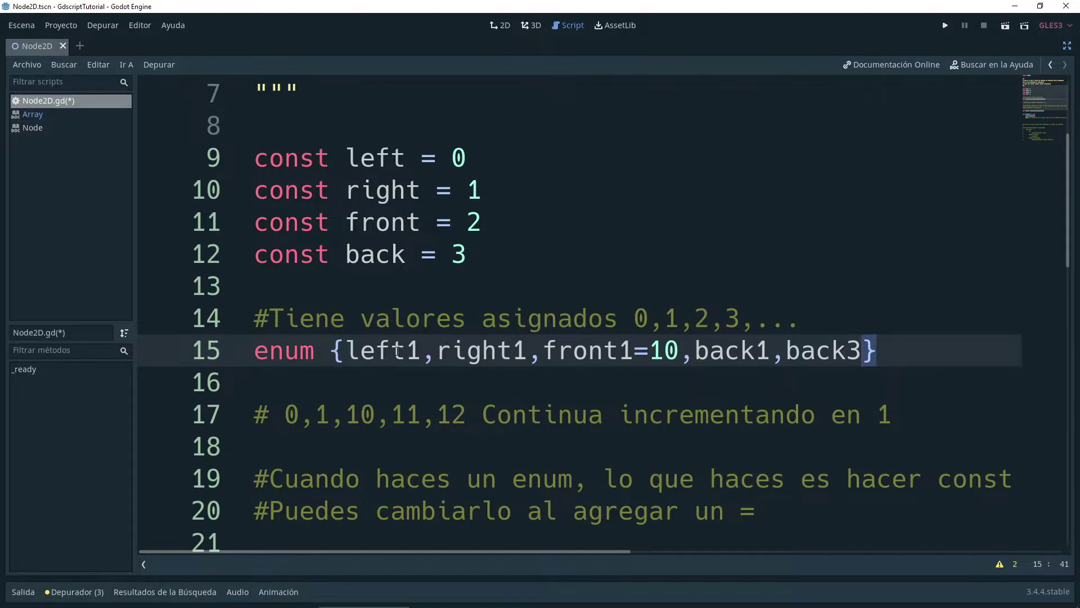
pyautogui.doubleClick(389, 348)
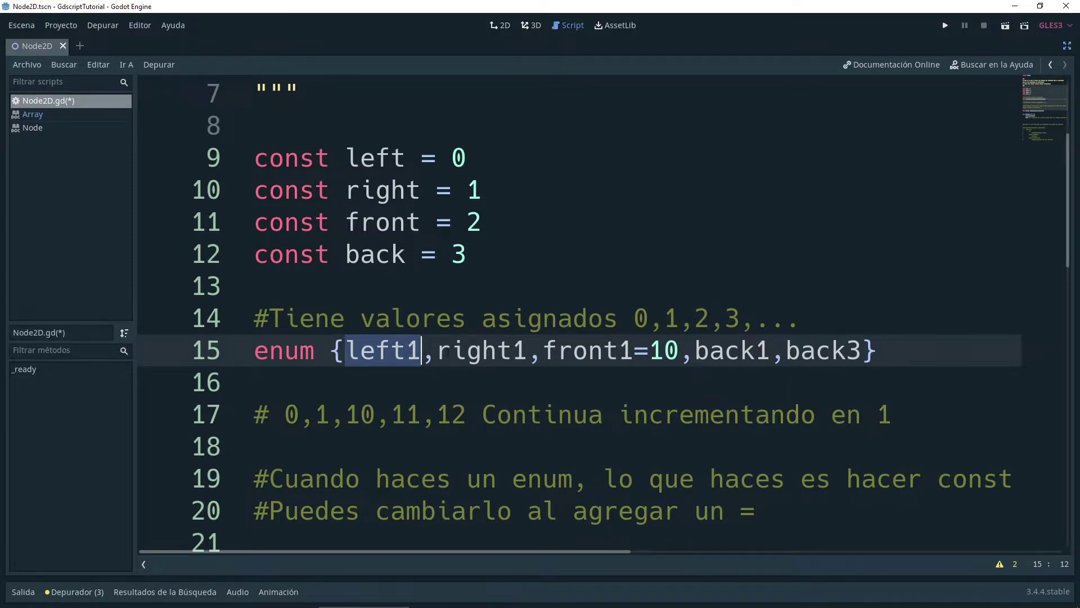
pyautogui.doubleClick(494, 353)
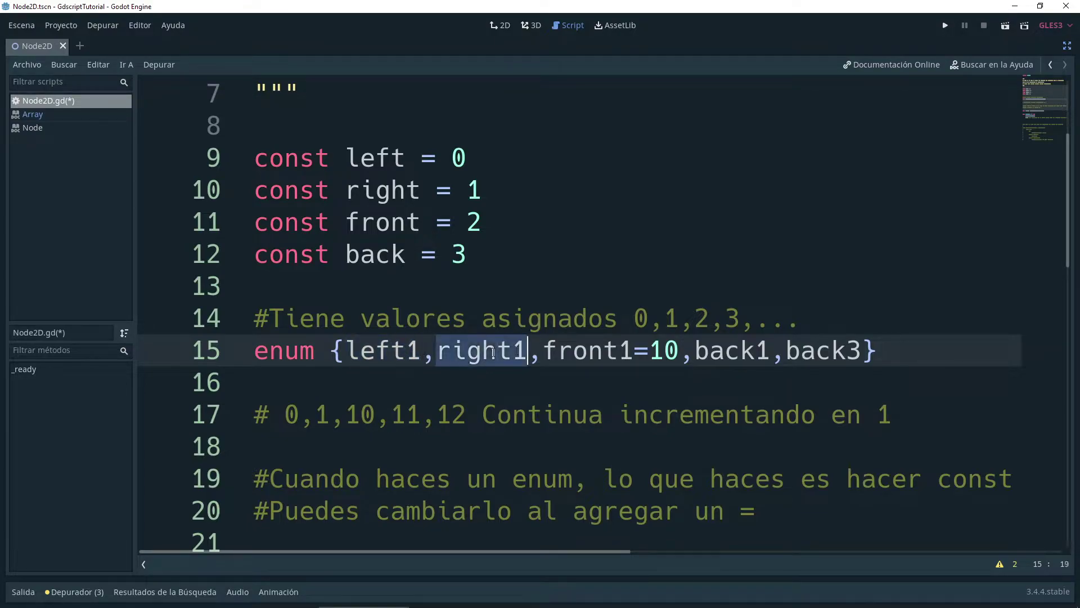
pyautogui.doubleClick(572, 348)
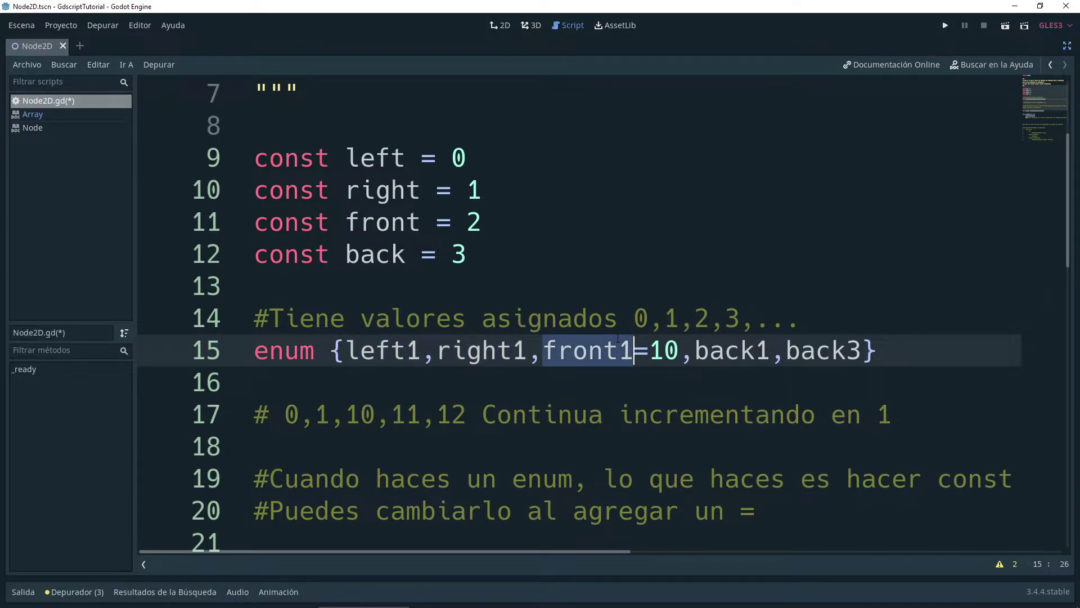
pyautogui.doubleClick(743, 349)
pyautogui.doubleClick(805, 350)
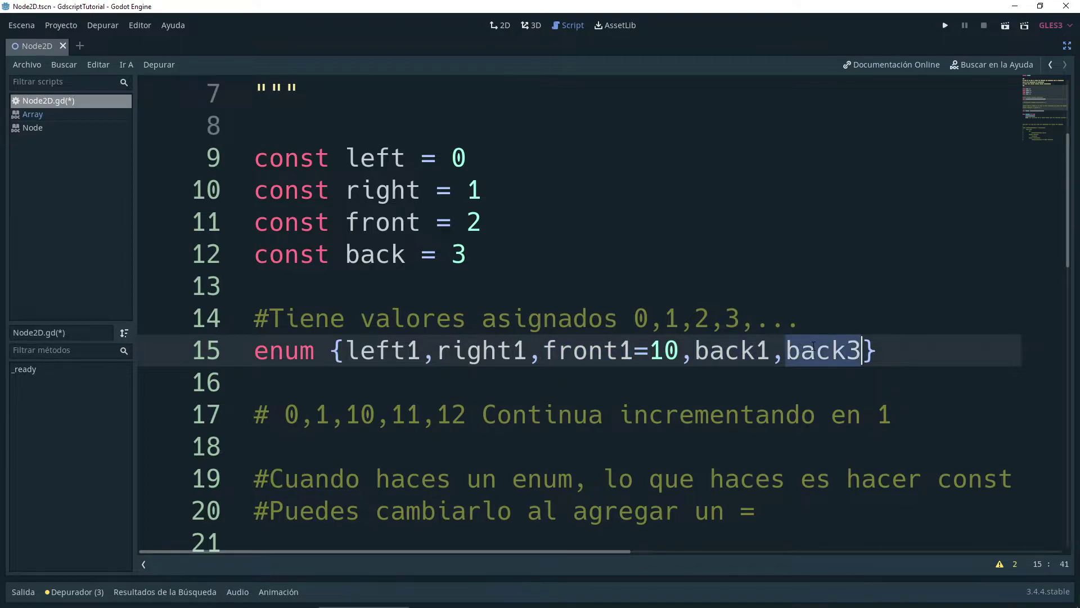
pyautogui.doubleClick(380, 339)
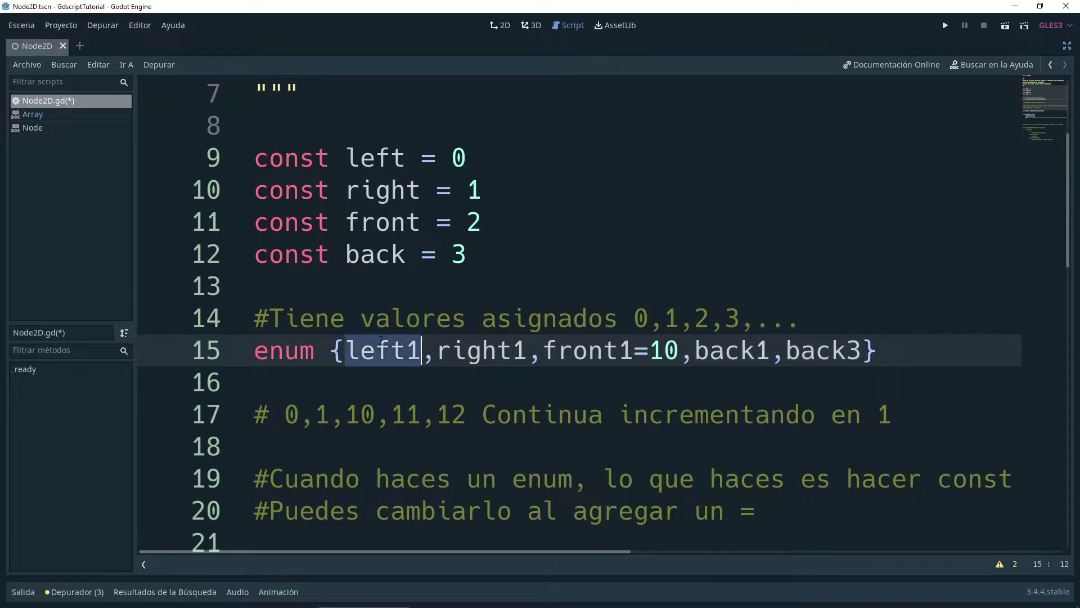
pyautogui.click(388, 382)
pyautogui.doubleClick(388, 354)
pyautogui.doubleClick(481, 351)
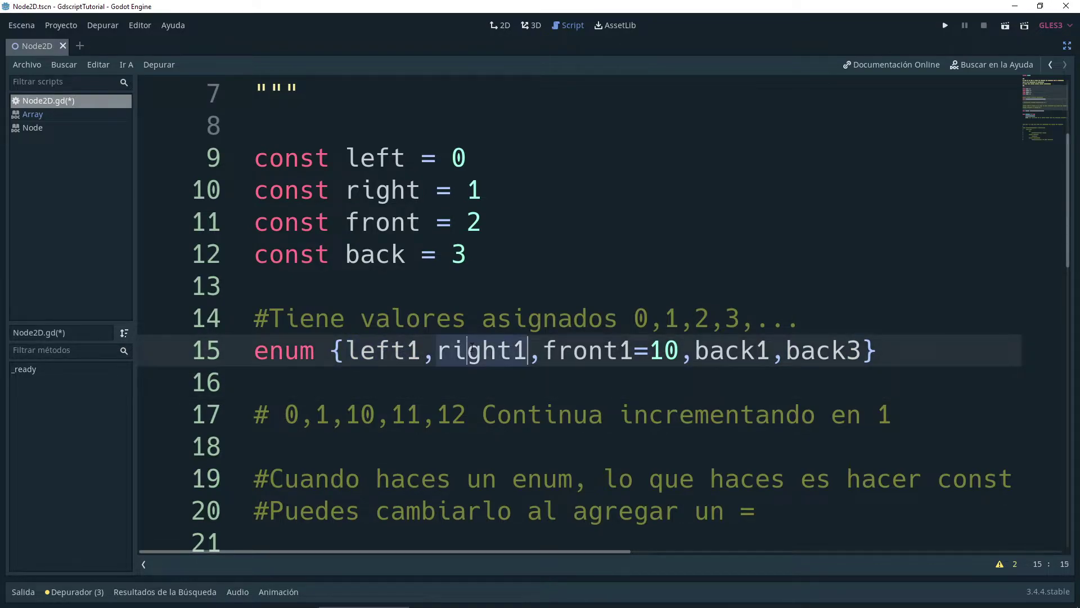
pyautogui.doubleClick(565, 352)
pyautogui.moveTo(544, 350); pyautogui.dragTo(679, 350)
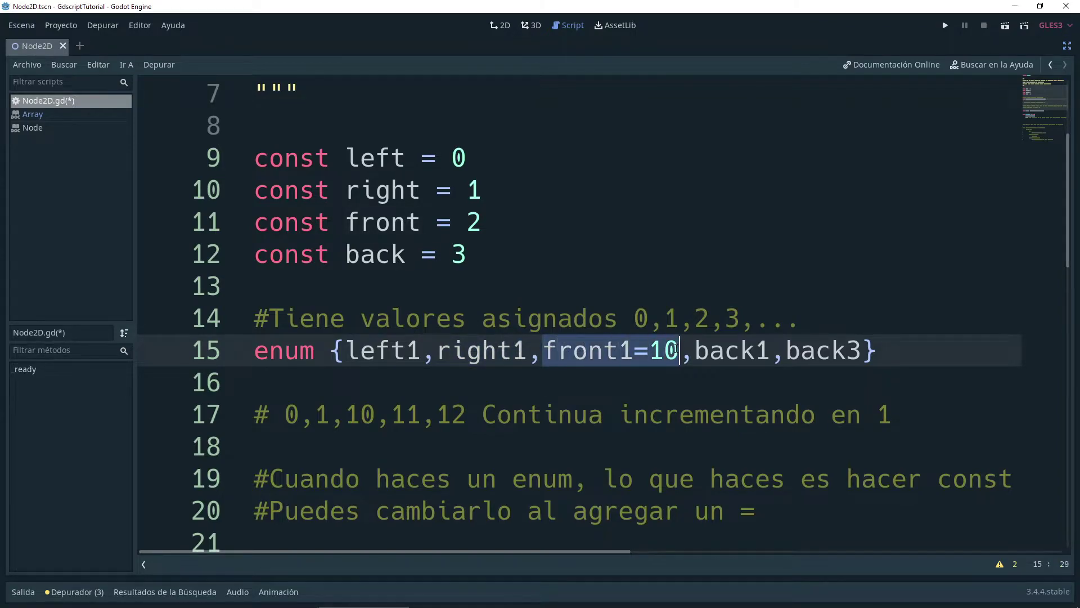
pyautogui.doubleClick(734, 350)
pyautogui.doubleClick(807, 343)
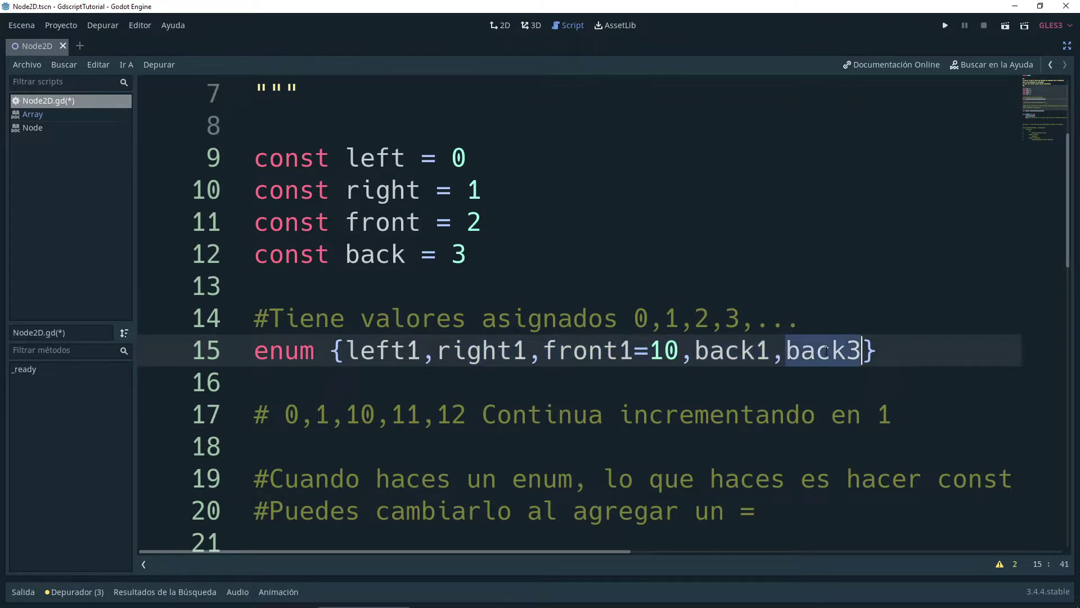
pyautogui.click(670, 332)
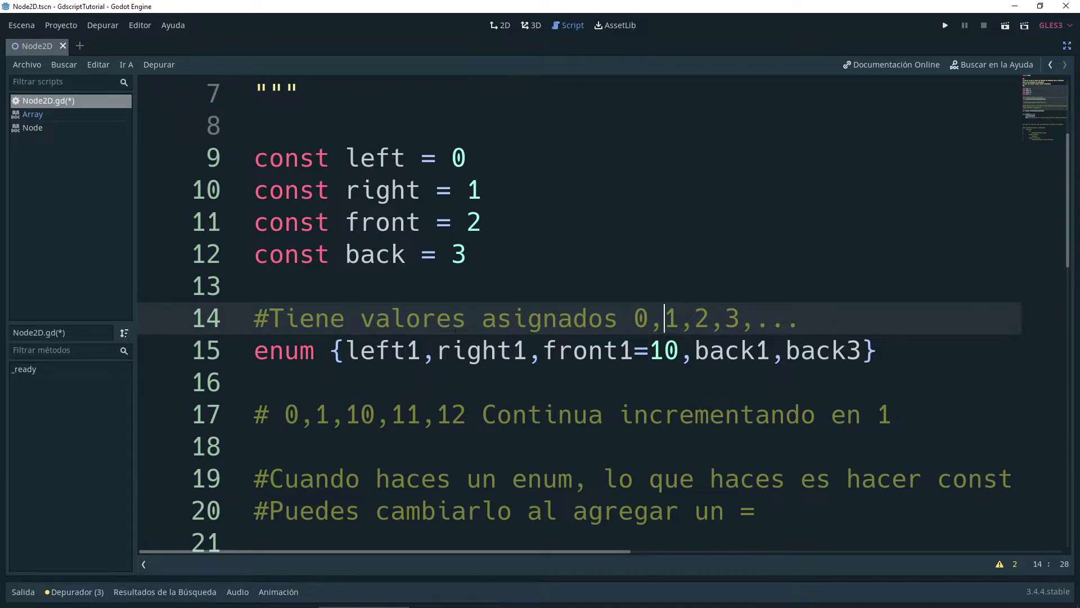
pyautogui.moveTo(451, 350); pyautogui.dragTo(573, 350)
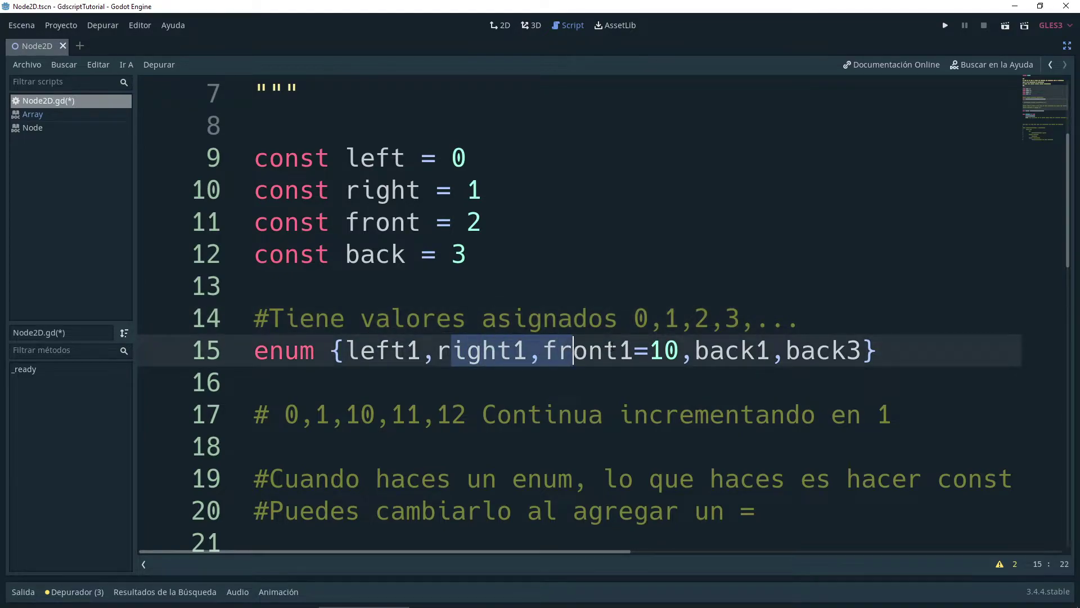
pyautogui.moveTo(542, 350); pyautogui.dragTo(675, 349)
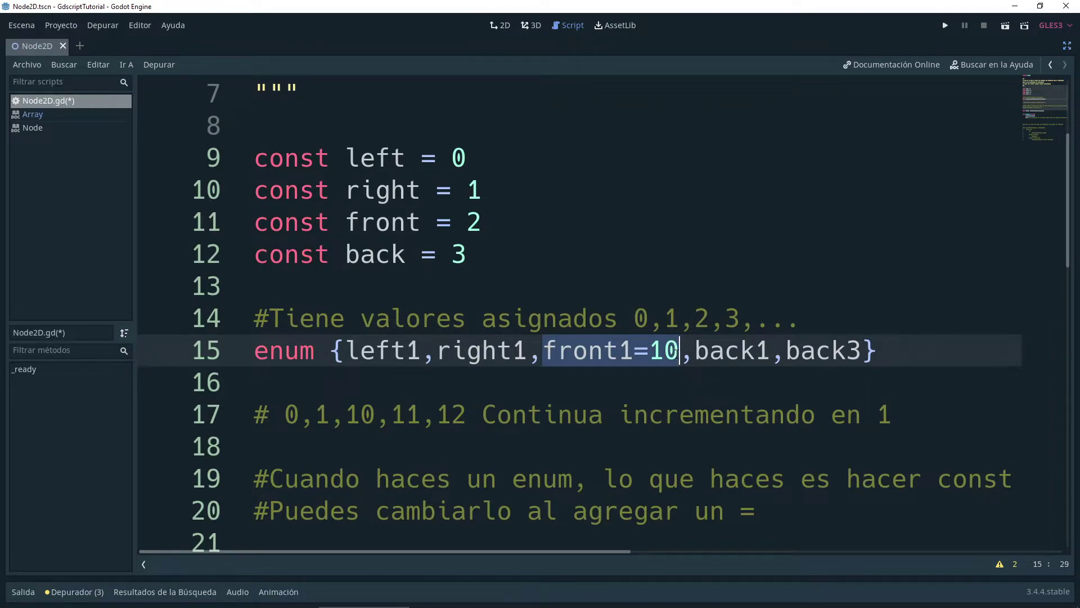
pyautogui.doubleClick(674, 350)
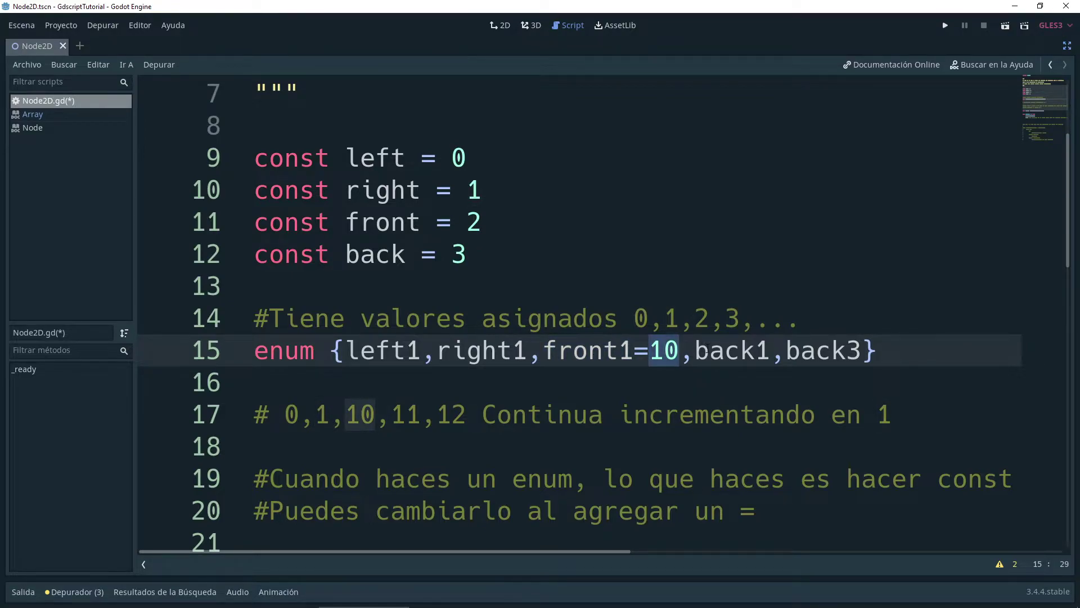
pyautogui.doubleClick(757, 349)
pyautogui.doubleClick(801, 350)
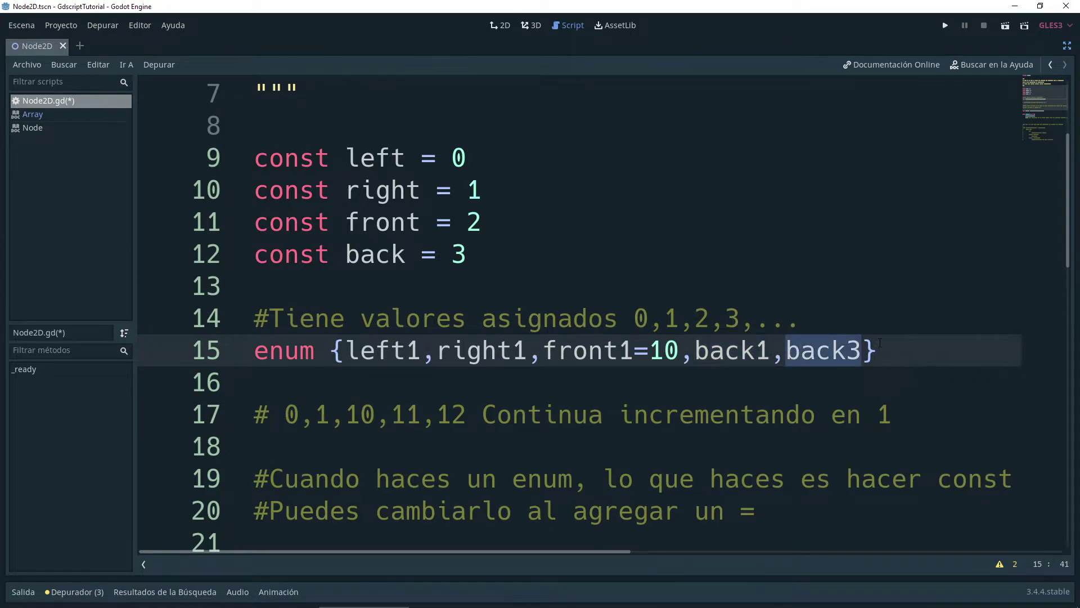
pyautogui.click(864, 350)
pyautogui.write('=1')
pyautogui.press('BackSpace')
pyautogui.write('-1')
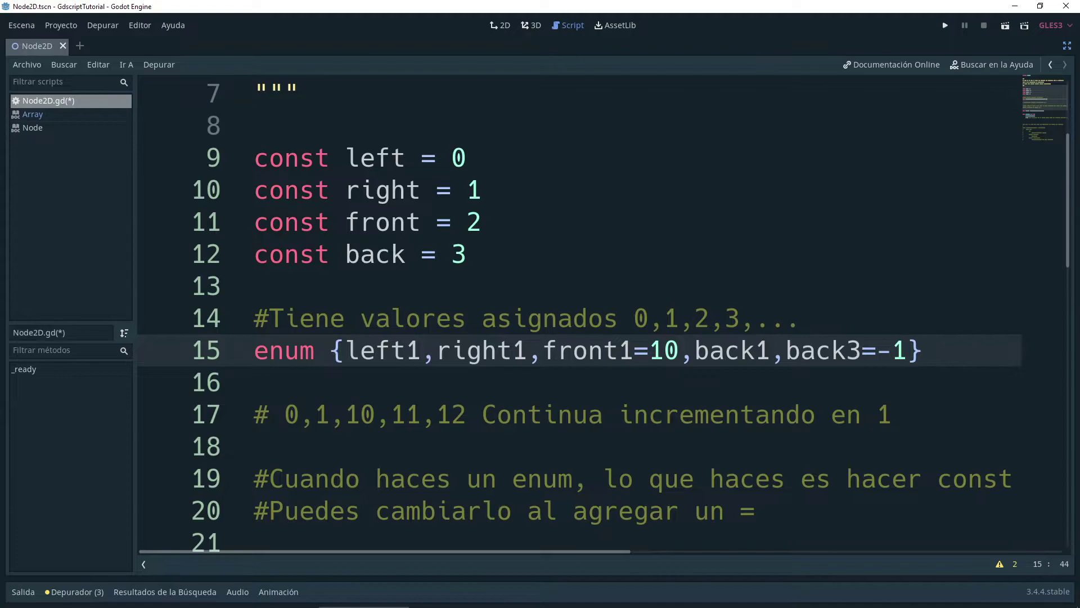
pyautogui.press('BackSpace')
pyautogui.press('BackSpace')
pyautogui.press('BackSpace')
pyautogui.keyDown('ctrl'); pyautogui.scroll(-2, 635, 255); pyautogui.keyUp('ctrl')
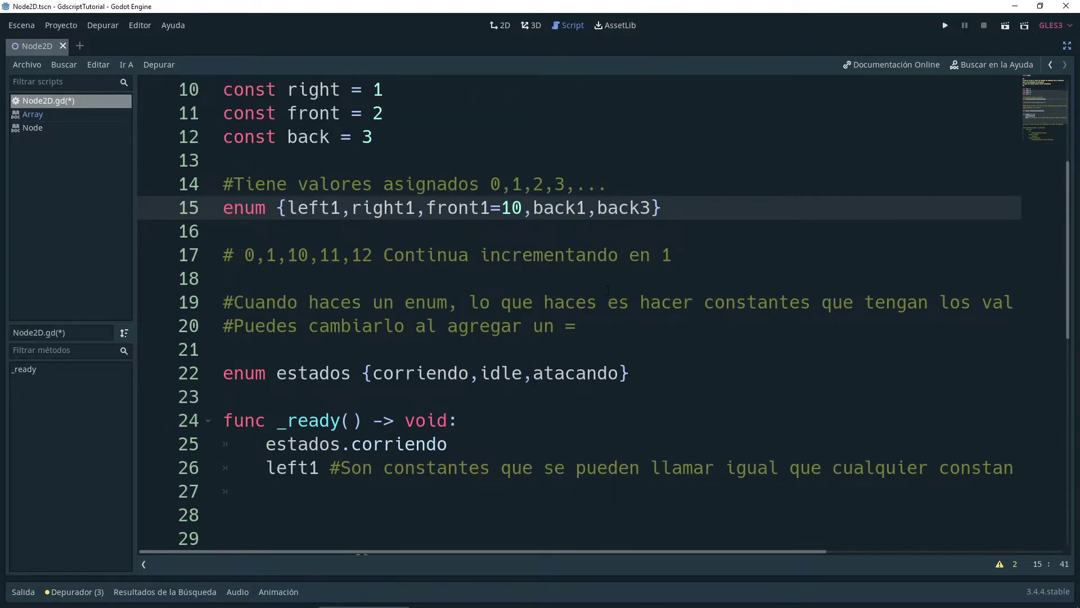
pyautogui.click(644, 372)
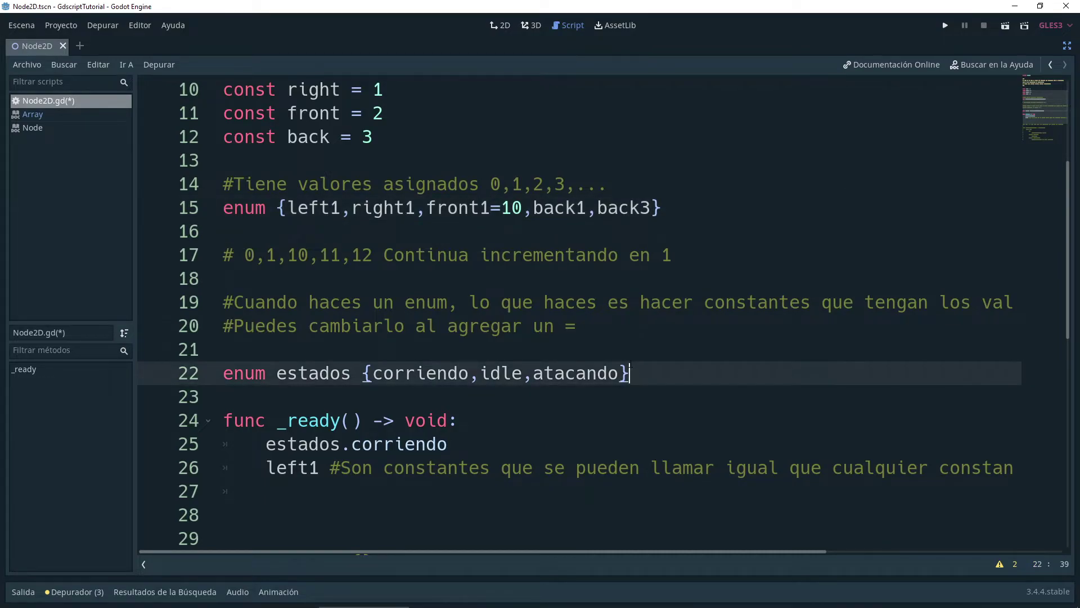
# - Highlight the estados enum and its corriendo, idle and atacando values
pyautogui.scroll(1, 631, 363)
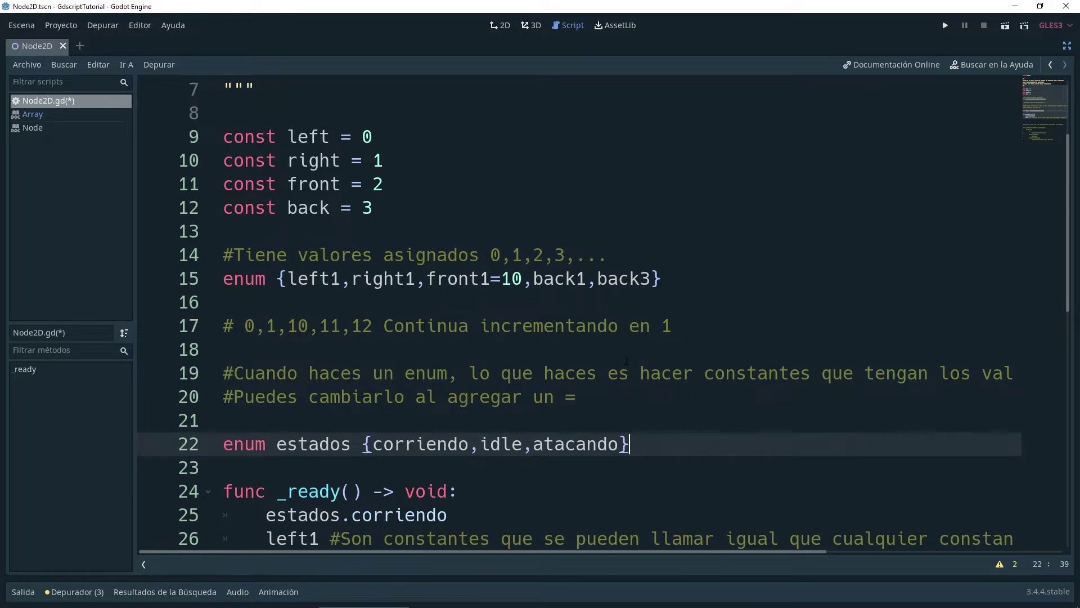
pyautogui.scroll(-1, 350, 361)
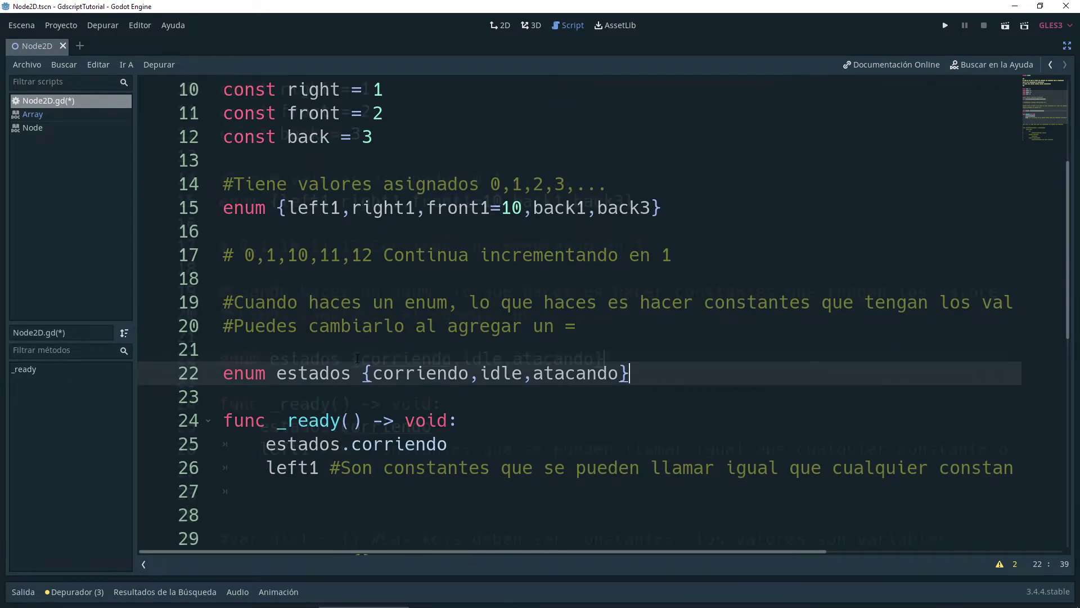
pyautogui.keyDown('ctrl'); pyautogui.scroll(2, 358, 358); pyautogui.keyUp('ctrl')
pyautogui.doubleClick(358, 406)
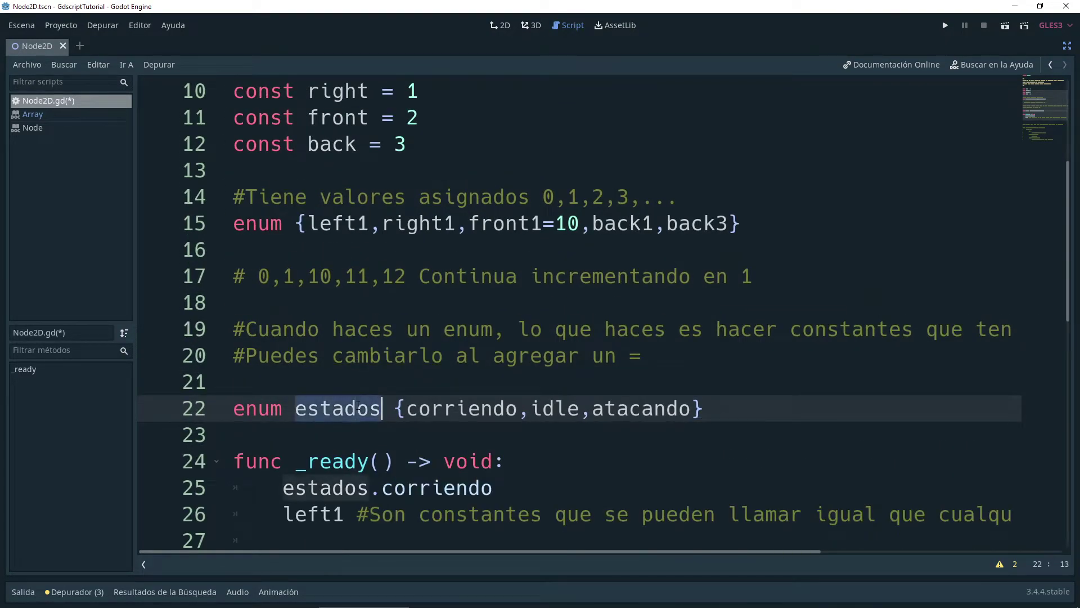
pyautogui.doubleClick(446, 402)
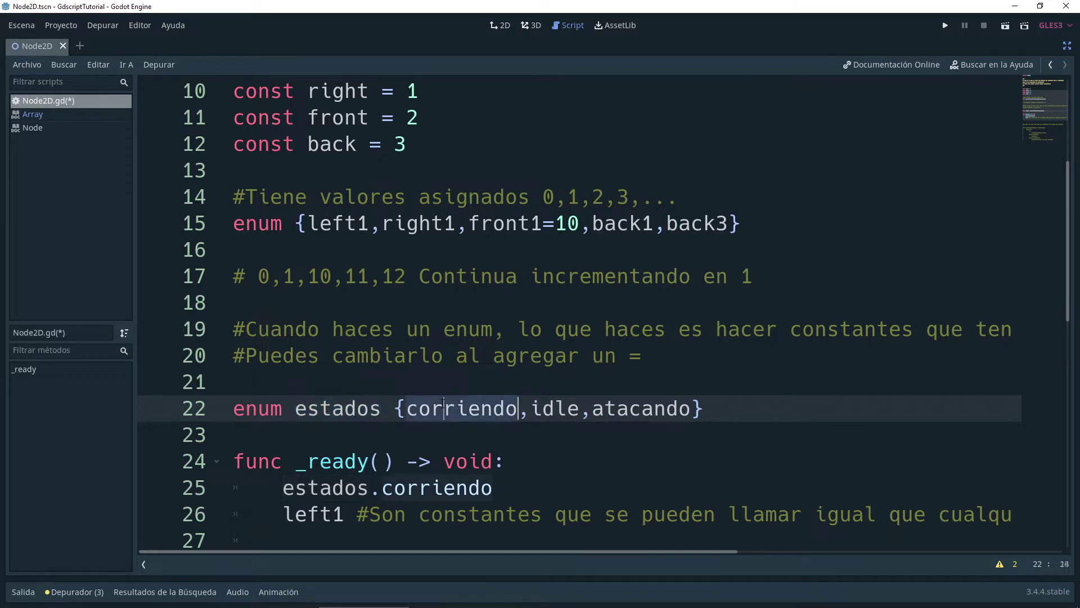
pyautogui.doubleClick(549, 408)
pyautogui.doubleClick(617, 407)
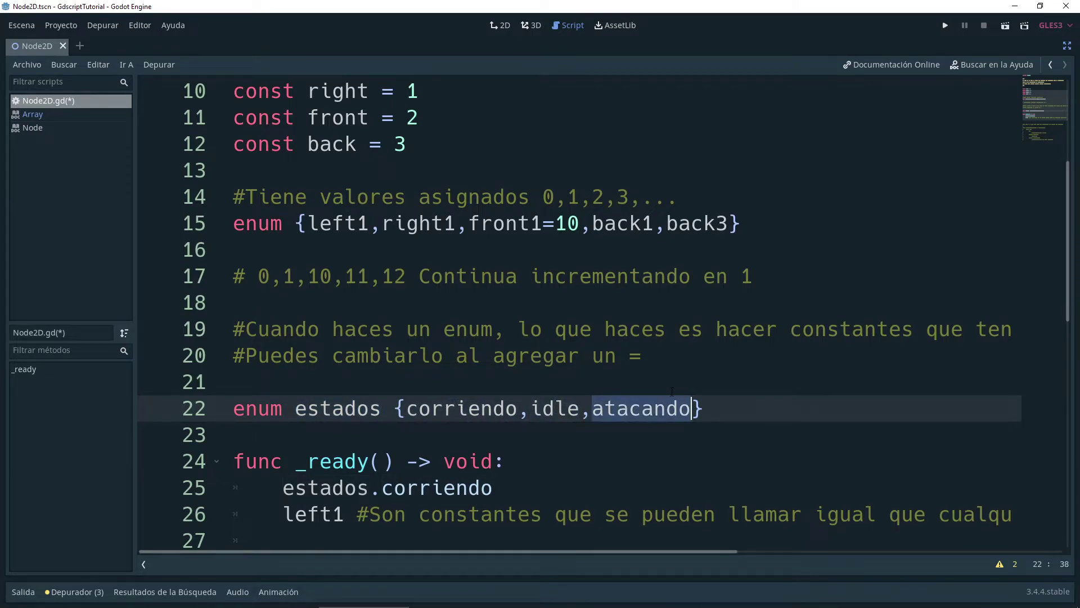
pyautogui.scroll(-1, 672, 392)
pyautogui.doubleClick(326, 408)
# - Compare estados.corriendo in _ready with corriendo in the enum definition
pyautogui.click(332, 408)
pyautogui.doubleClick(325, 408)
pyautogui.keyDown('ctrl'); pyautogui.scroll(1, 325, 408); pyautogui.keyUp('ctrl')
pyautogui.keyDown('ctrl'); pyautogui.scroll(1, 326, 407); pyautogui.keyUp('ctrl')
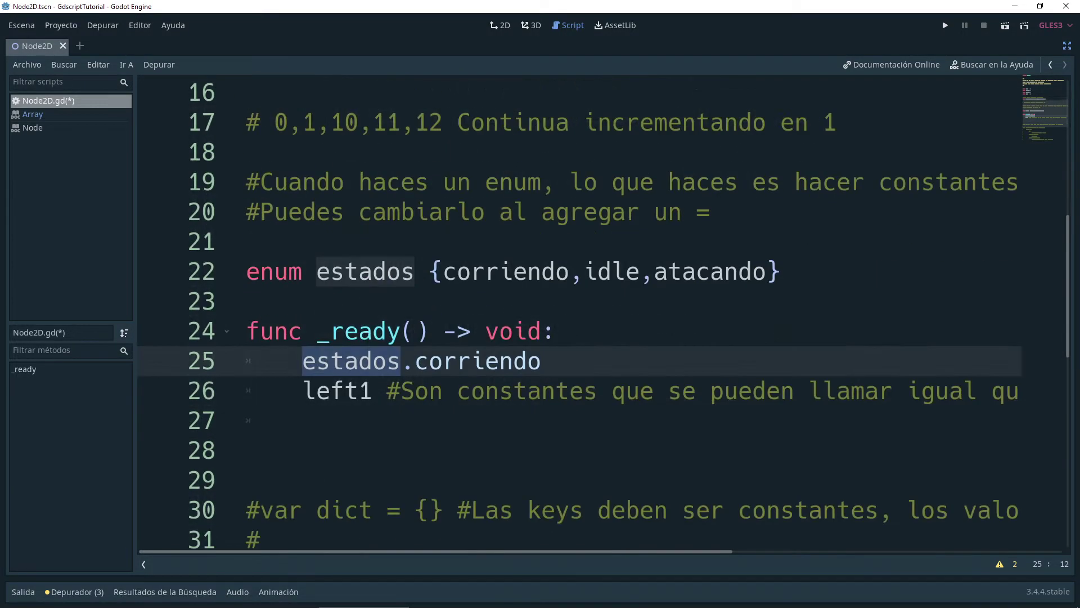
pyautogui.doubleClick(365, 271)
pyautogui.doubleClick(351, 361)
pyautogui.moveTo(415, 360); pyautogui.dragTo(541, 361)
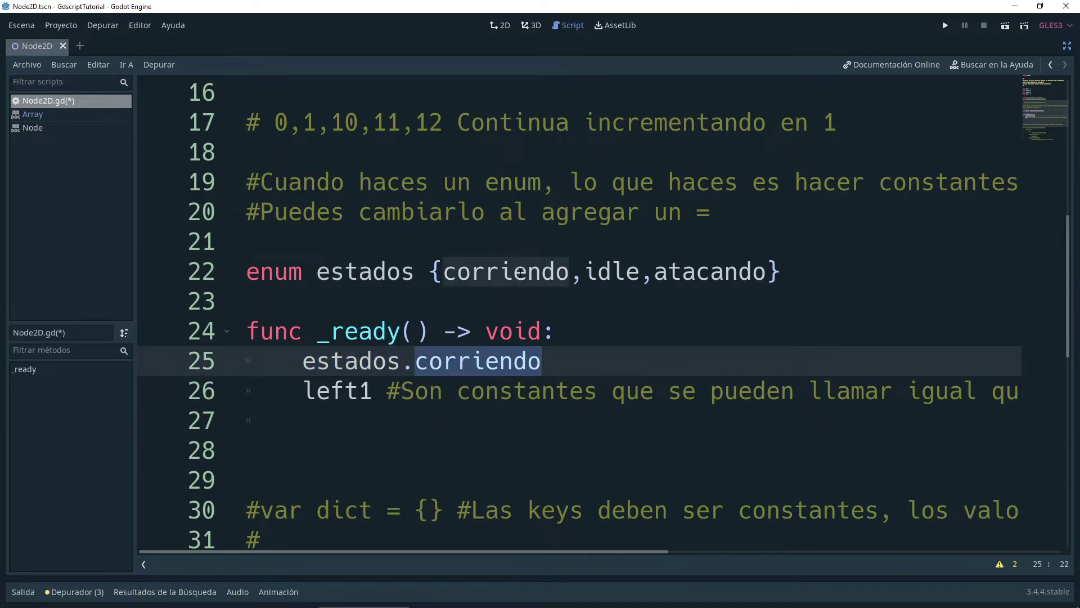
pyautogui.doubleClick(520, 272)
# - Match the left1 usage in _ready to the unnamed enum, then add blank lines after it
pyautogui.click(331, 391)
pyautogui.doubleClick(338, 390)
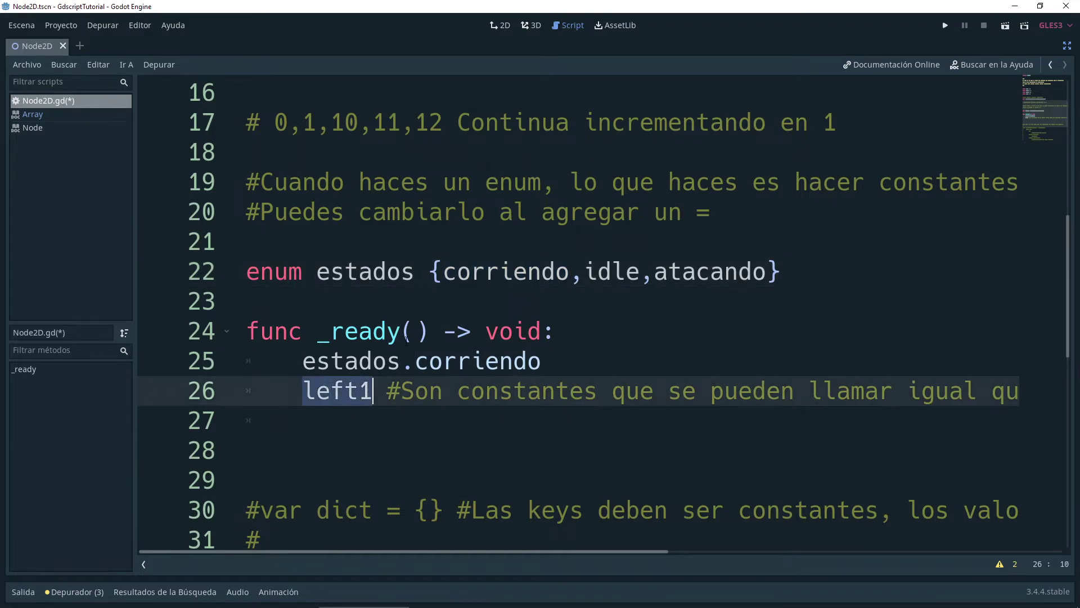
pyautogui.scroll(4, 331, 390)
pyautogui.scroll(-2, 331, 391)
pyautogui.moveTo(331, 242); pyautogui.dragTo(400, 241)
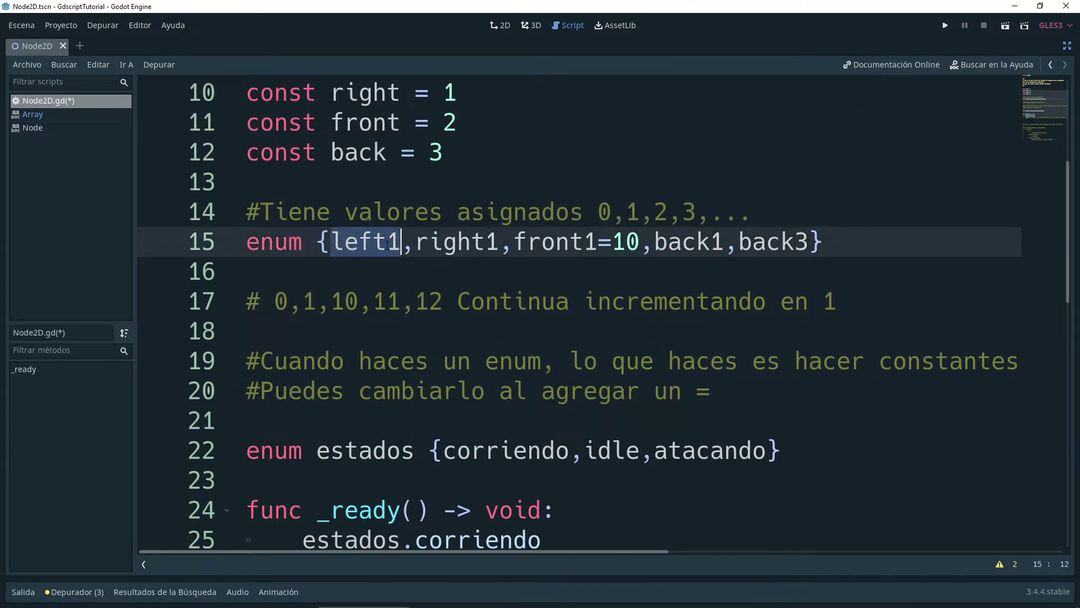
pyautogui.scroll(-3, 496, 290)
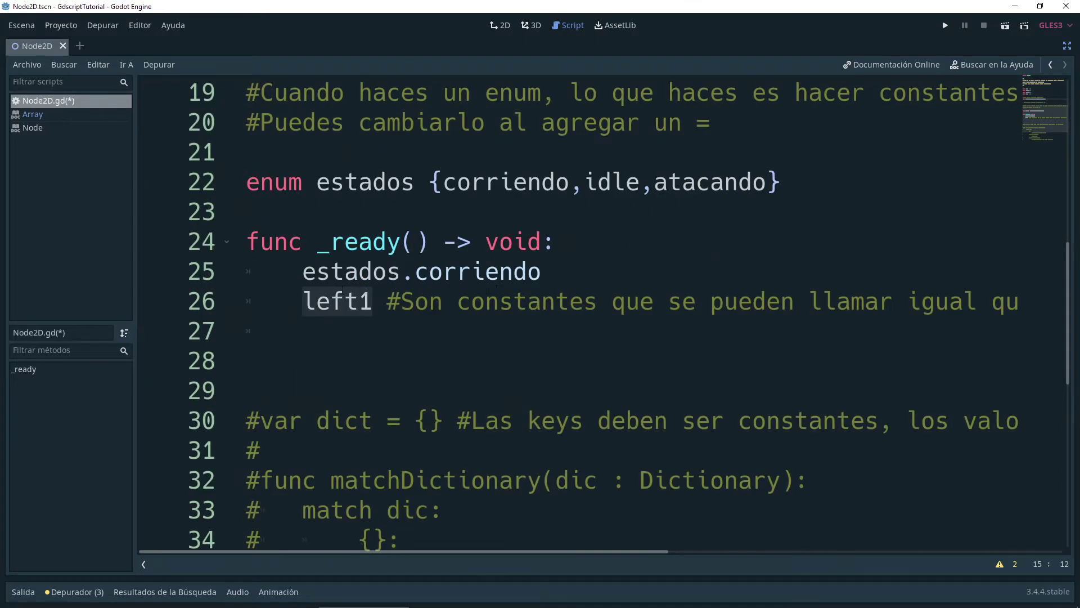
pyautogui.doubleClick(340, 301)
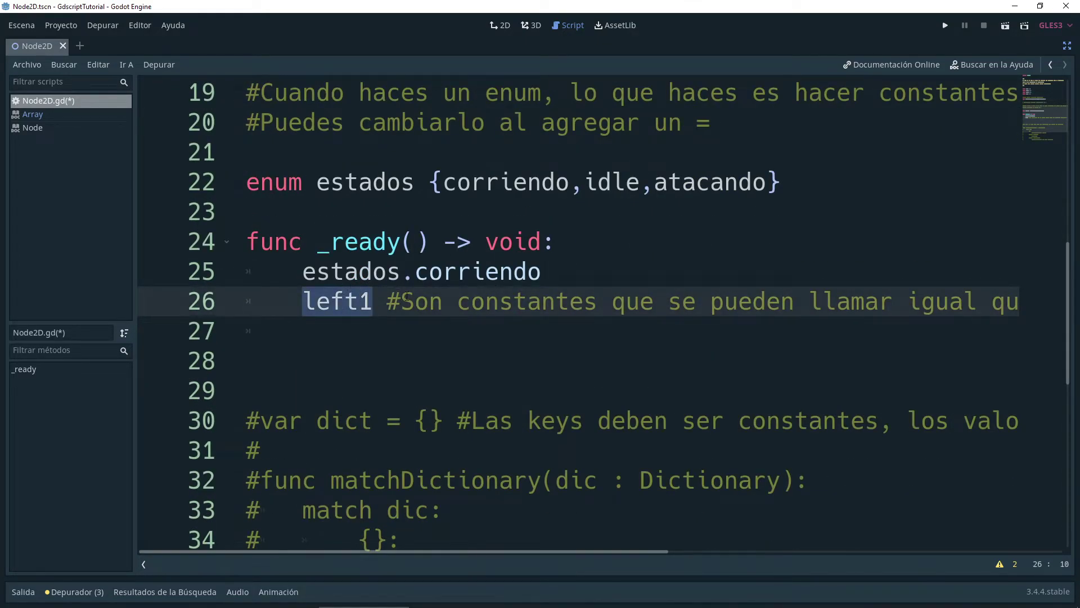
pyautogui.scroll(3, 406, 296)
pyautogui.scroll(-1, 434, 265)
pyautogui.keyDown('ctrl'); pyautogui.scroll(-1, 439, 276); pyautogui.keyUp('ctrl')
pyautogui.press('Down')
pyautogui.press('Down')
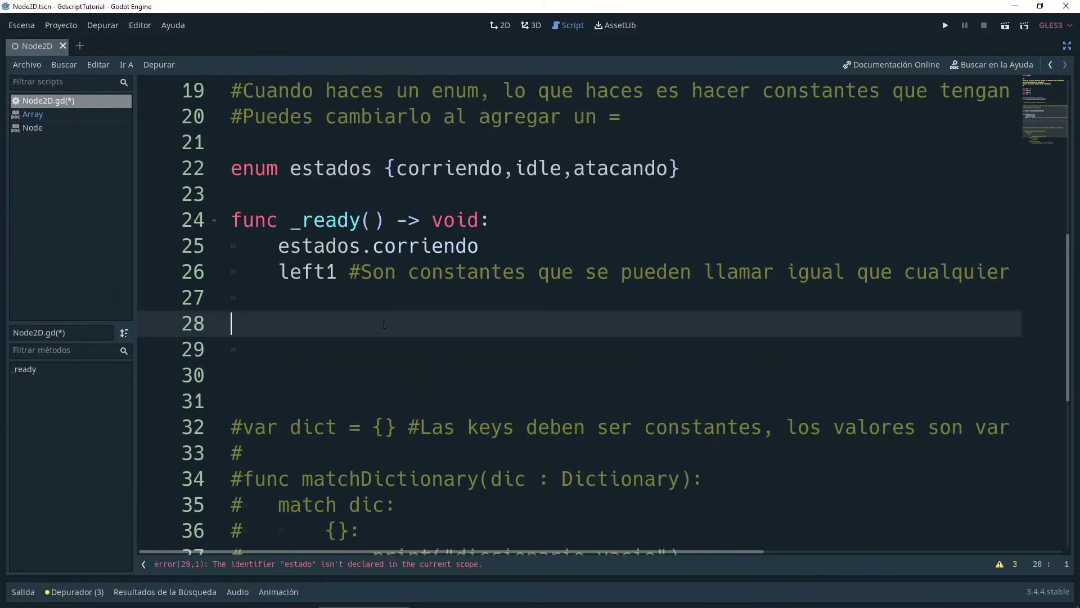
# - Declare var estadoActual = estados.idle on a new line below the estados enum
pyautogui.scroll(1, 445, 282)
pyautogui.click(445, 282)
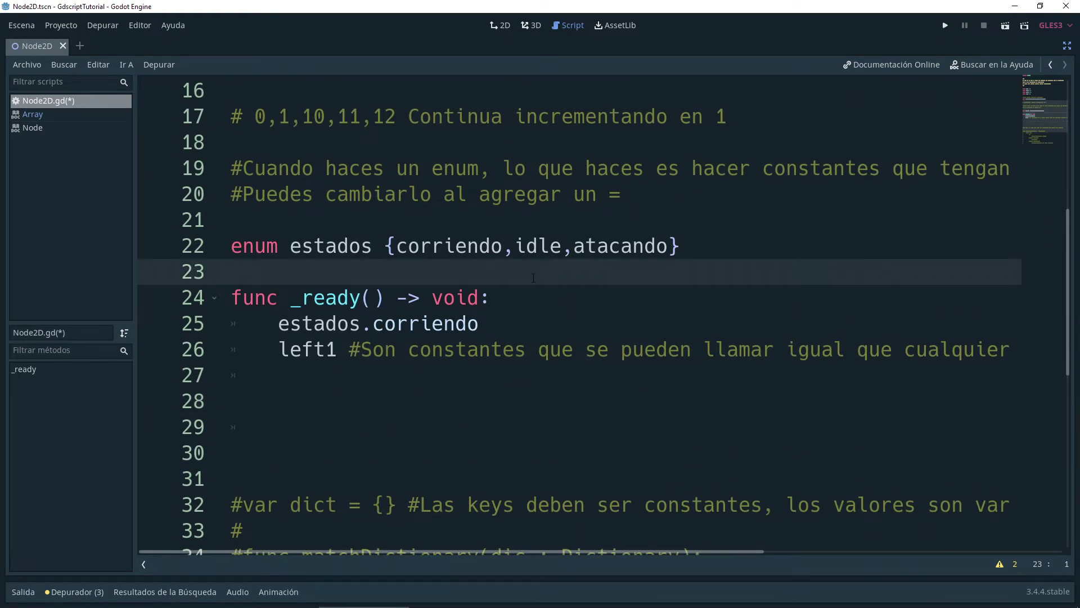
pyautogui.press('Return')
pyautogui.press('Return')
pyautogui.press('Return')
pyautogui.press('Up')
pyautogui.press('Up')
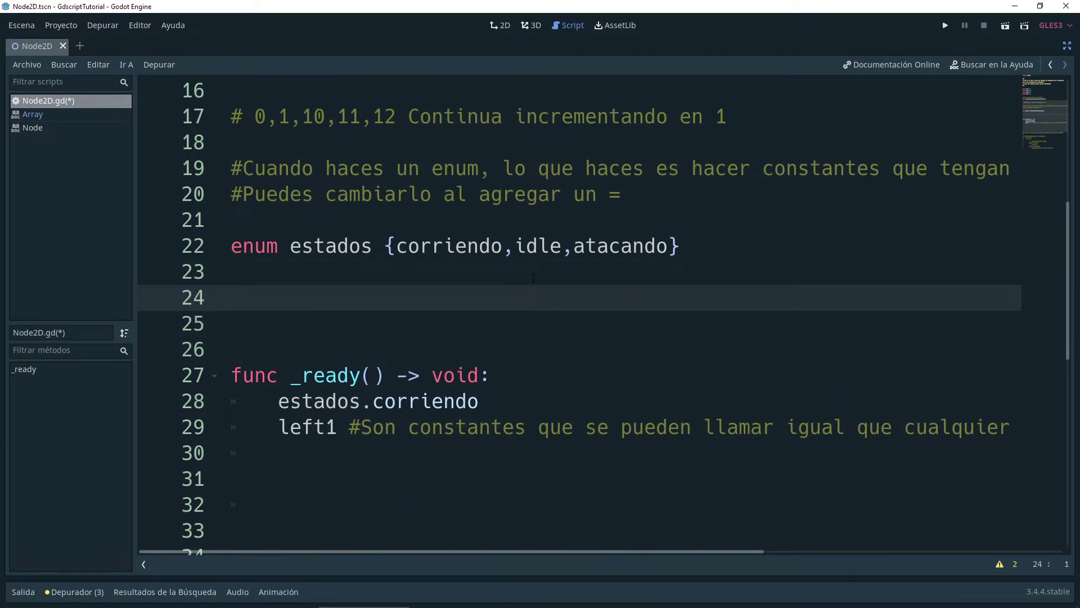
pyautogui.moveTo(597, 297); pyautogui.dragTo(279, 297)
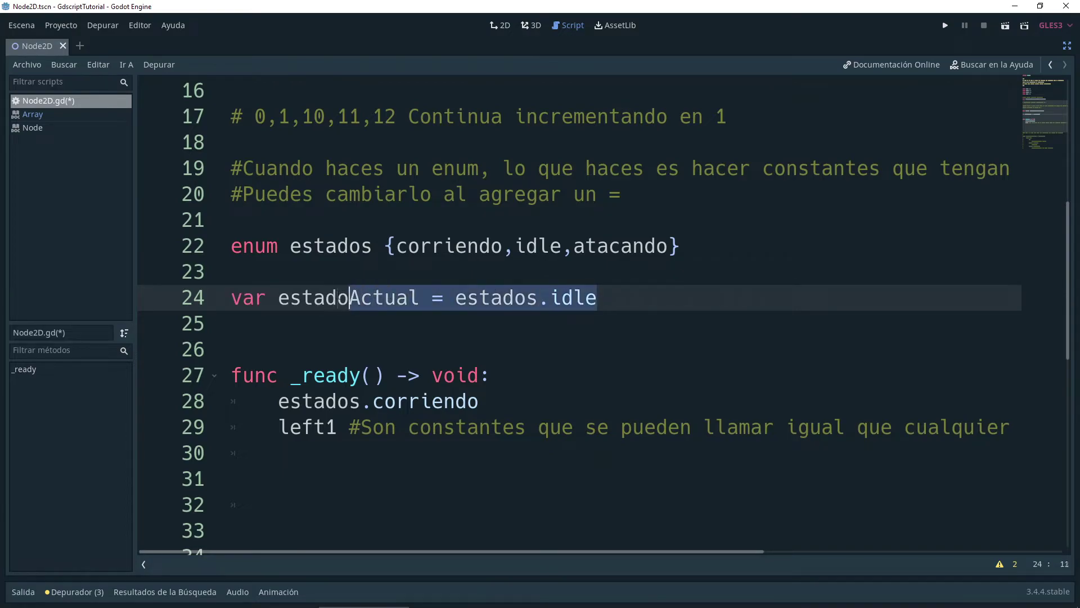
pyautogui.click(299, 298)
pyautogui.doubleClick(299, 298)
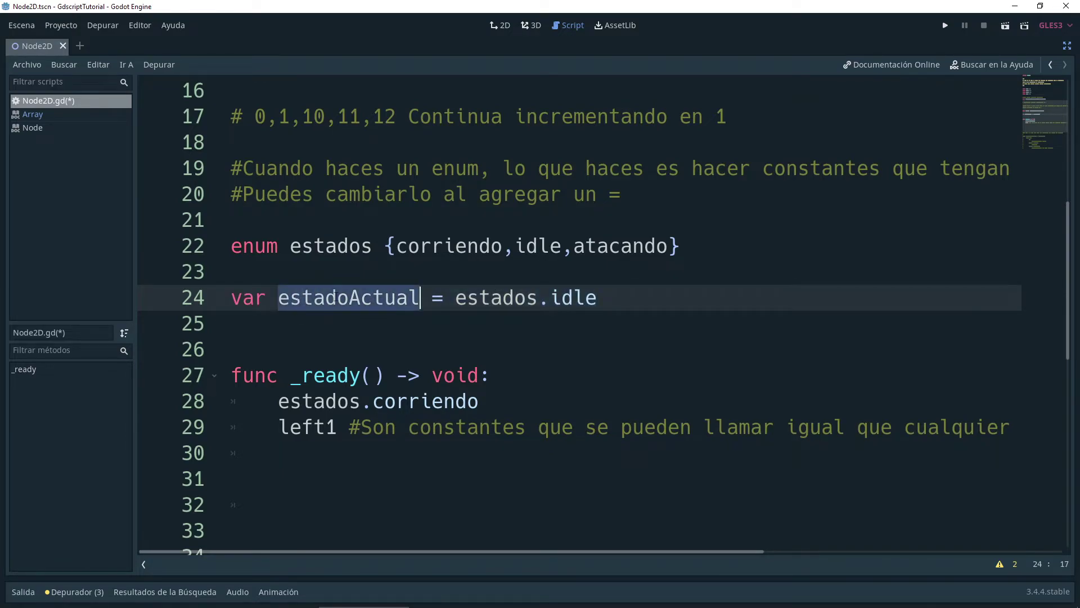
pyautogui.doubleClick(474, 298)
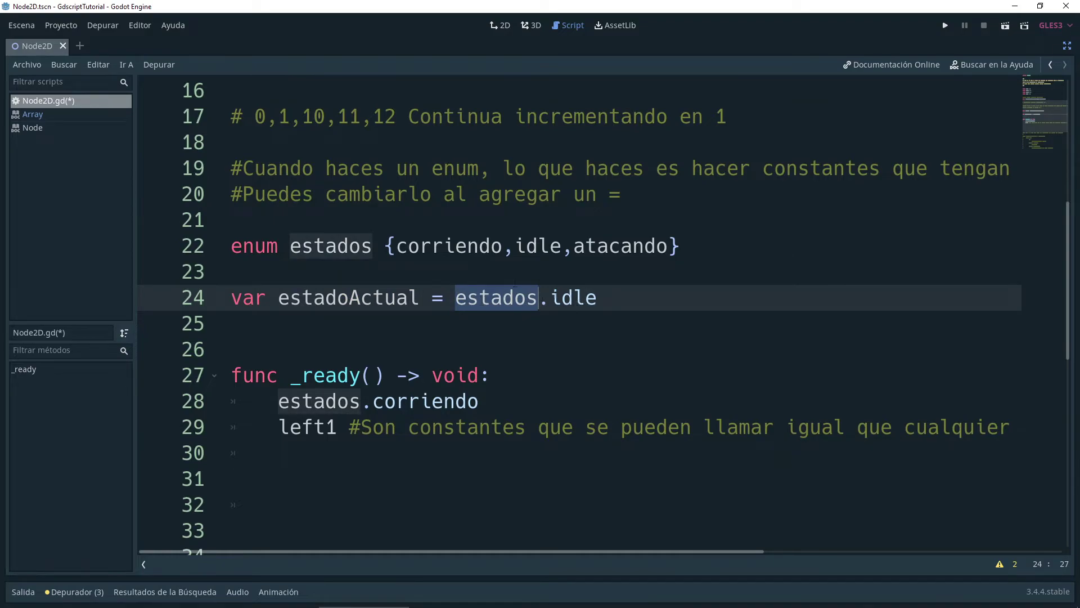
pyautogui.doubleClick(546, 246)
pyautogui.scroll(-1, 545, 247)
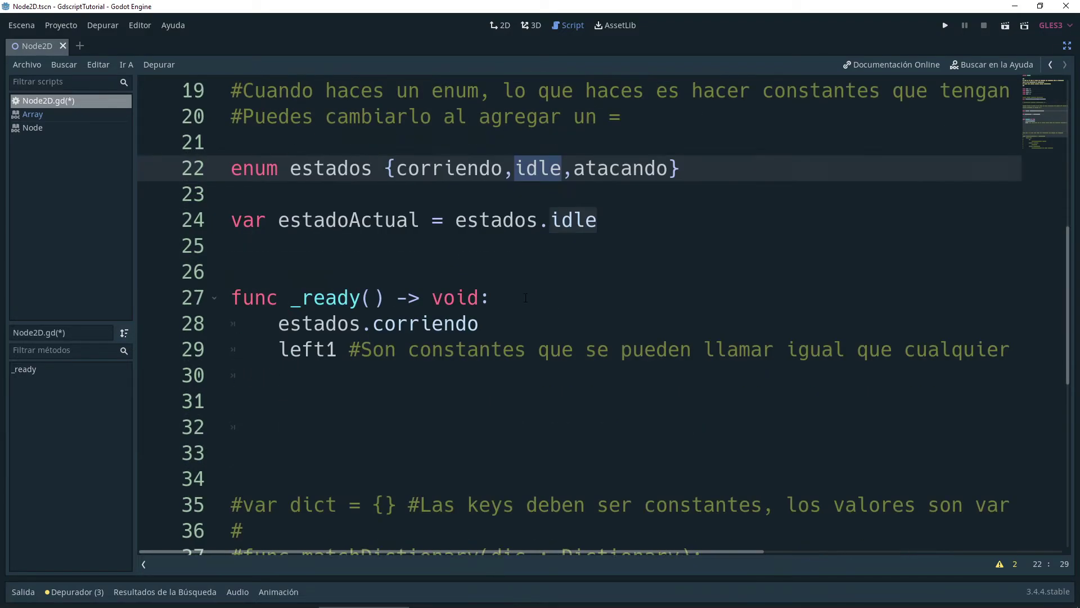
pyautogui.click(430, 372)
pyautogui.scroll(-1, 431, 372)
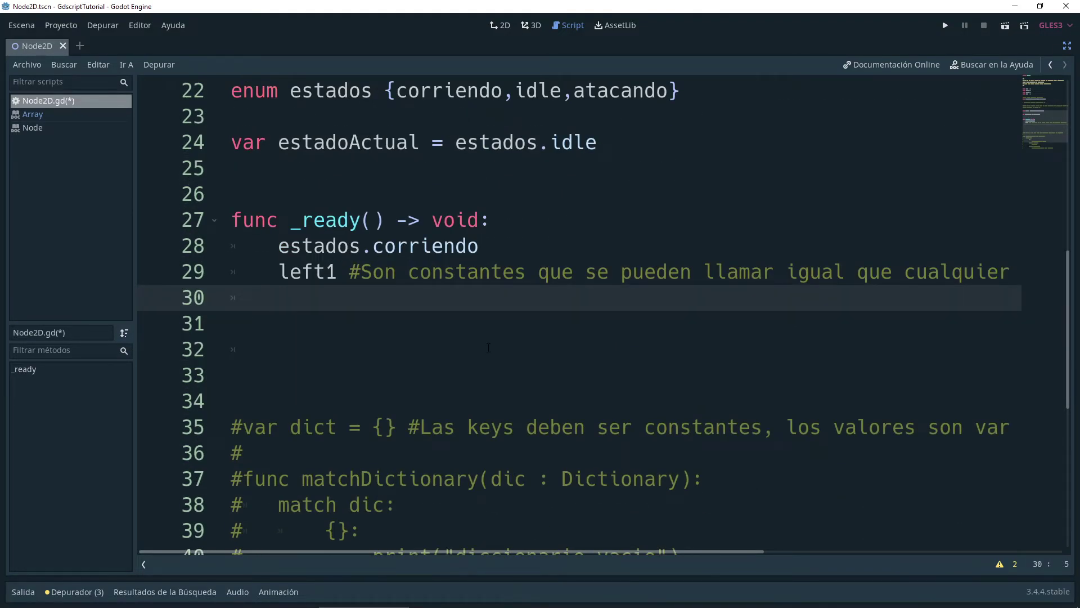
# - Start a match on estadoActual in _ready with an estados.idle case
pyautogui.press('Return')
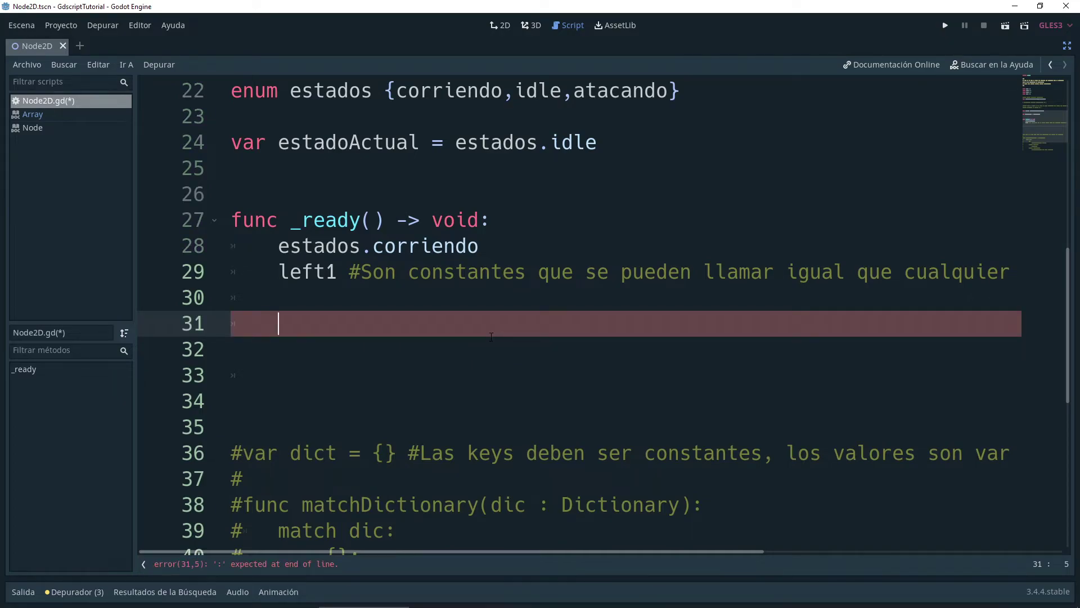
pyautogui.write(',match estadoActual:')
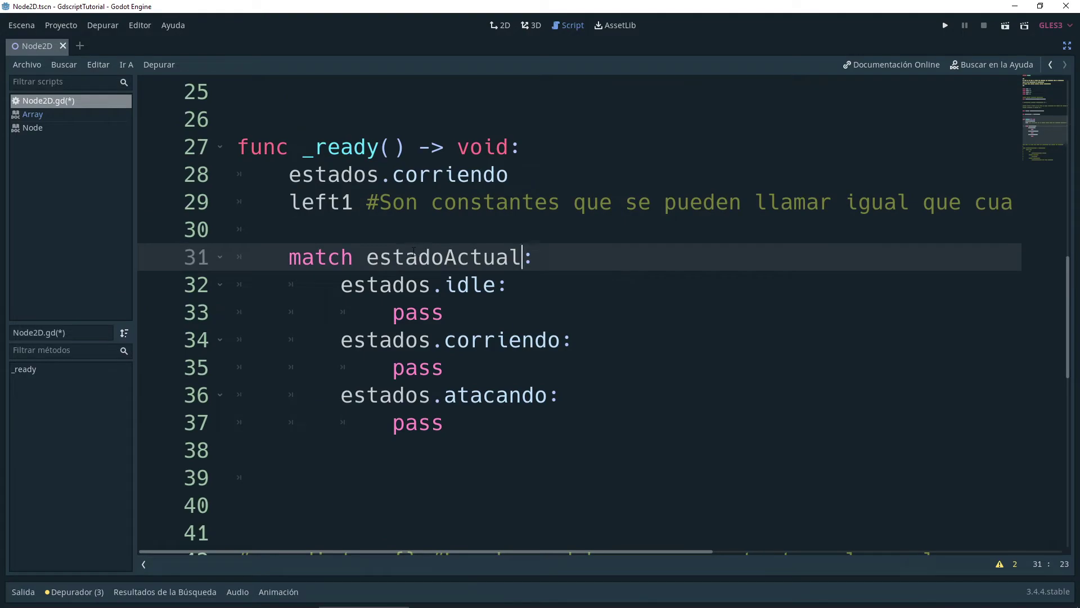
pyautogui.doubleClick(433, 260)
pyautogui.scroll(1, 412, 257)
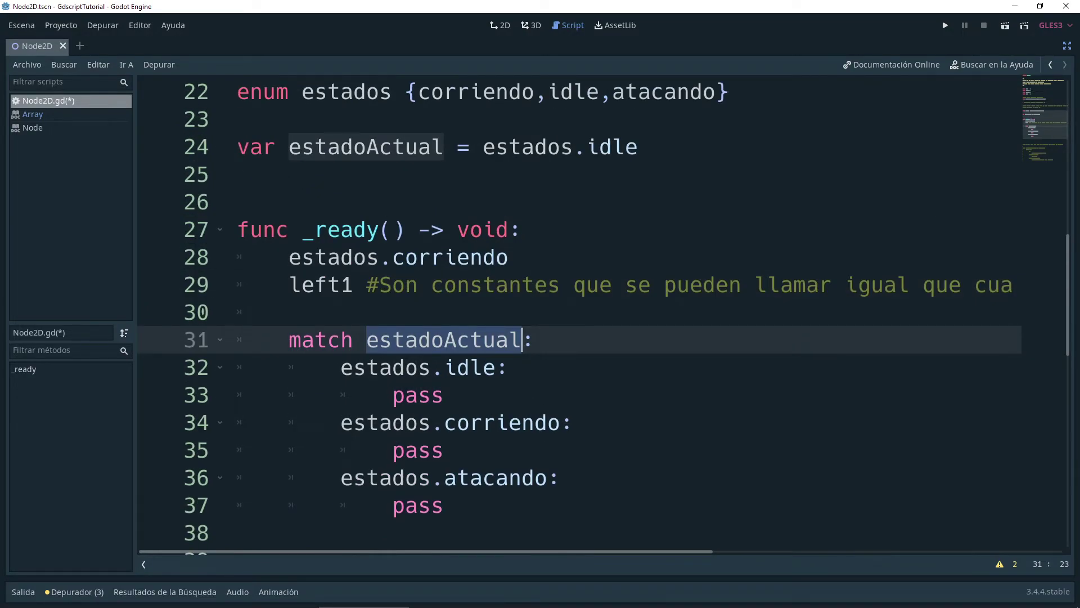
pyautogui.click(391, 378)
pyautogui.doubleClick(415, 343)
pyautogui.doubleClick(385, 368)
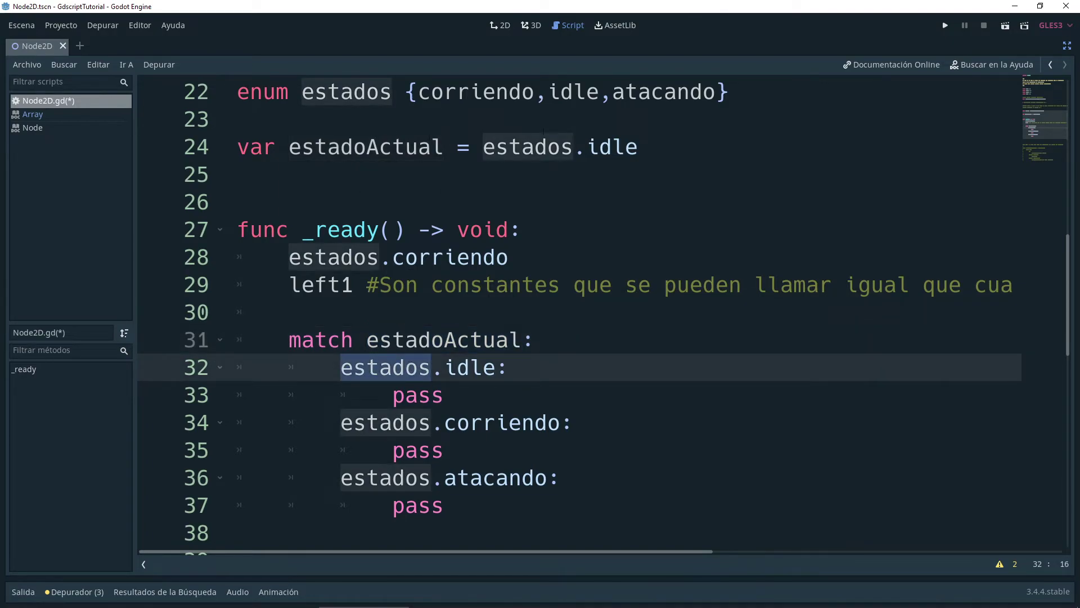
pyautogui.doubleClick(469, 367)
# - Add estados.corriendo and estados.atacando cases, each body using pass
pyautogui.moveTo(239, 394); pyautogui.dragTo(392, 425)
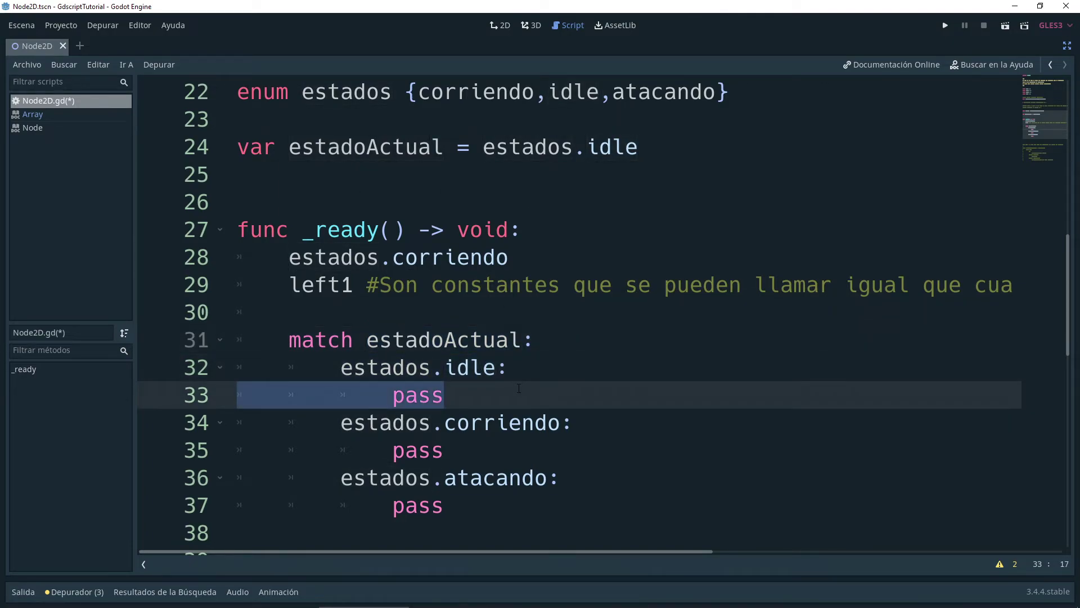
pyautogui.doubleClick(392, 425)
pyautogui.doubleClick(496, 422)
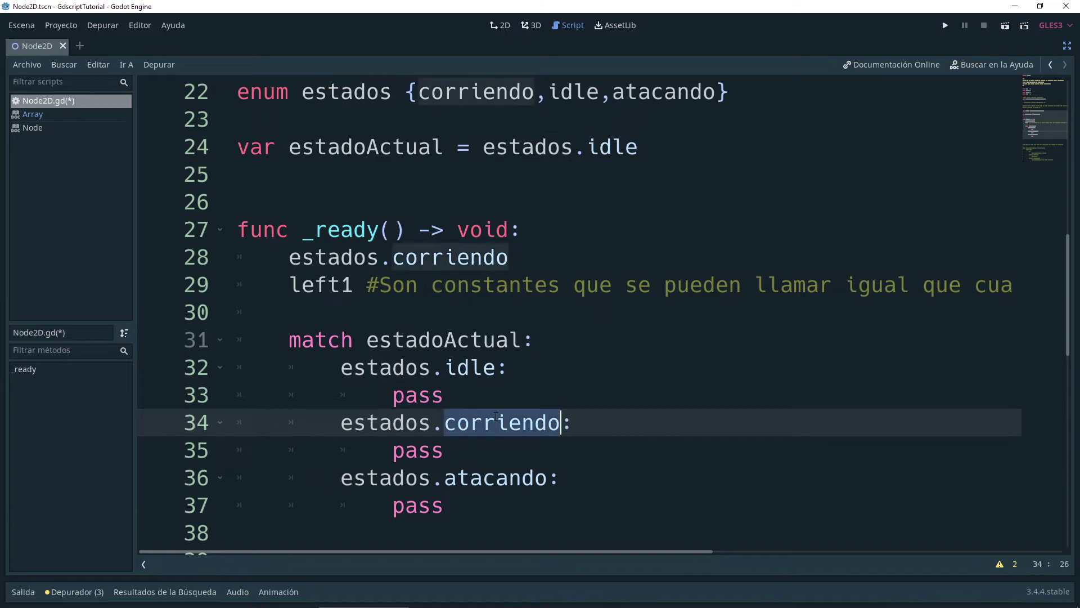
pyautogui.doubleClick(401, 478)
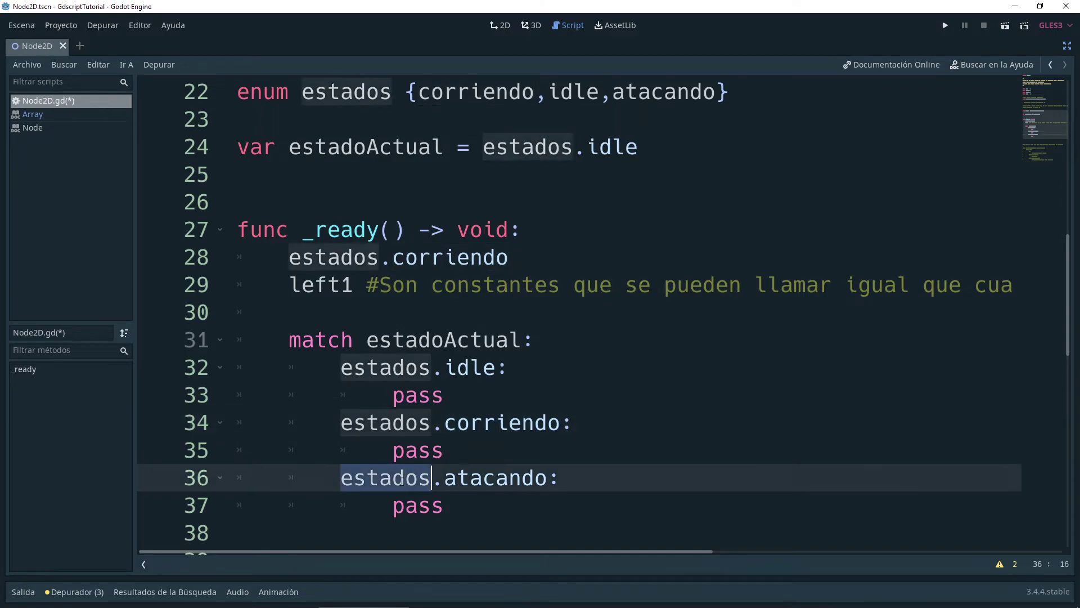
pyautogui.doubleClick(478, 479)
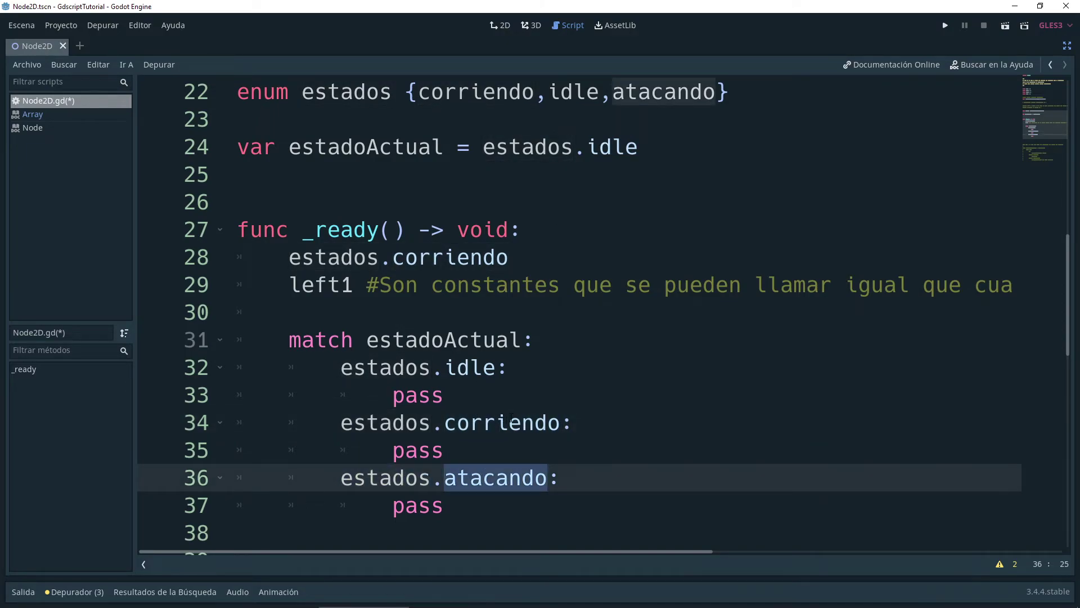
pyautogui.click(493, 399)
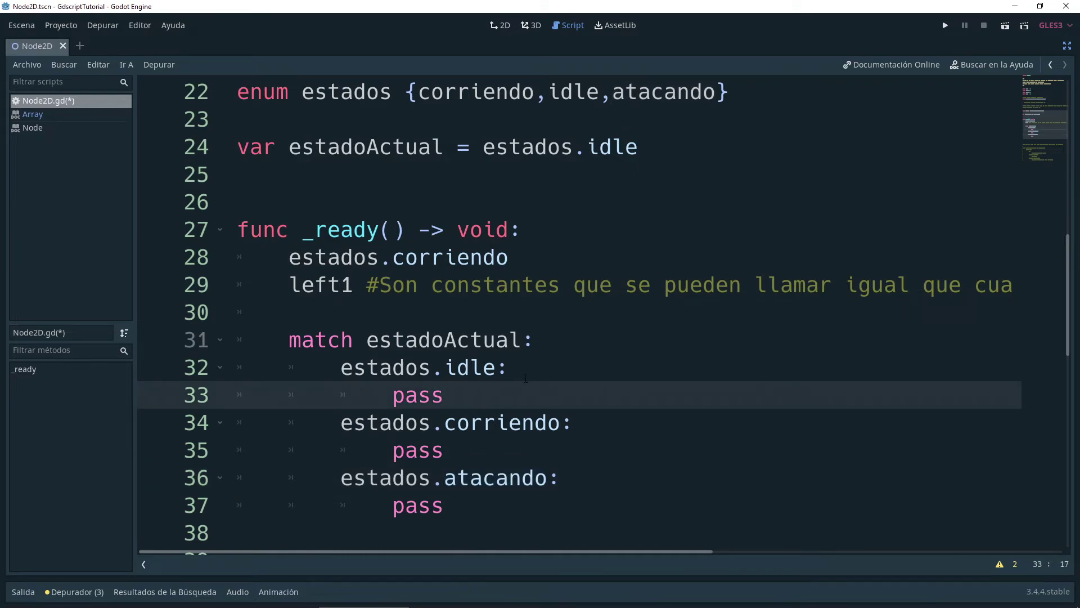
pyautogui.click(526, 373)
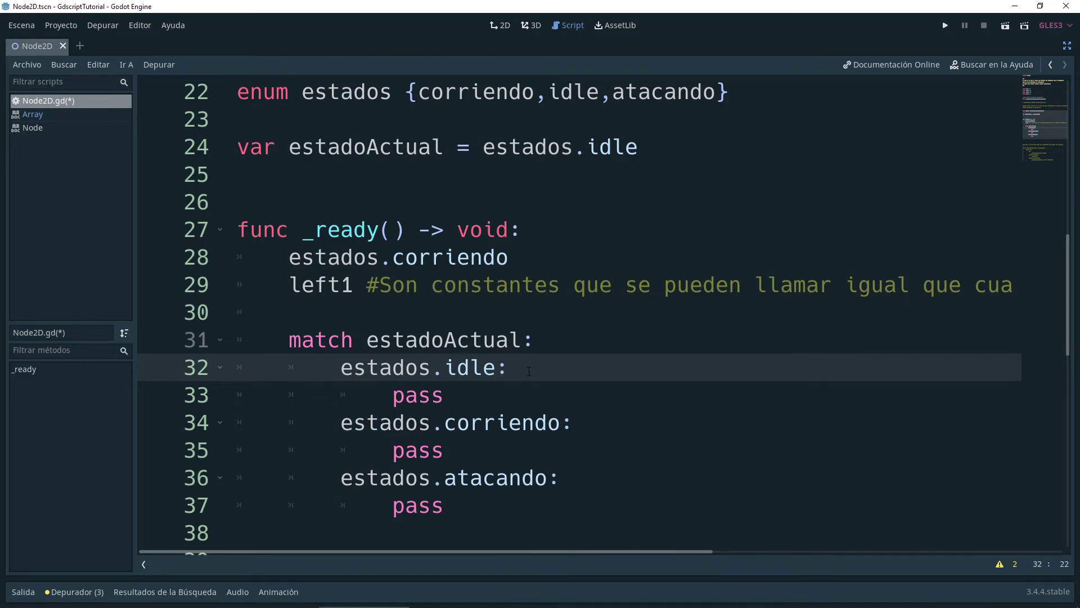
# - Run the project with F5 to show the ENUMS title screen
pyautogui.doubleClick(398, 152)
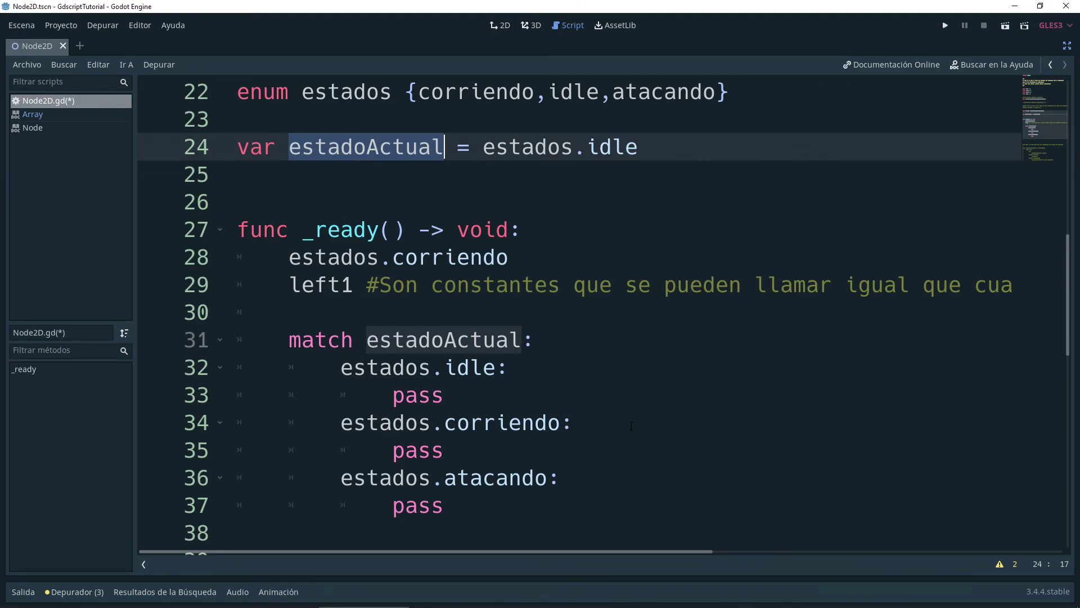
pyautogui.keyDown('ctrl'); pyautogui.scroll(-5, 632, 426); pyautogui.keyUp('ctrl')
pyautogui.scroll(2, 563, 320)
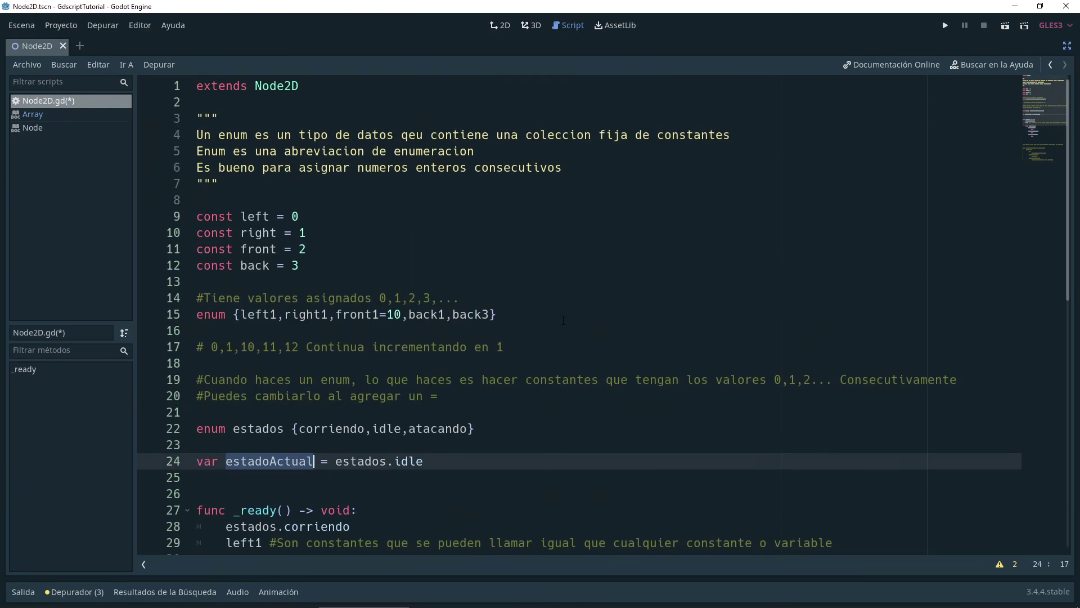
pyautogui.press('F5')
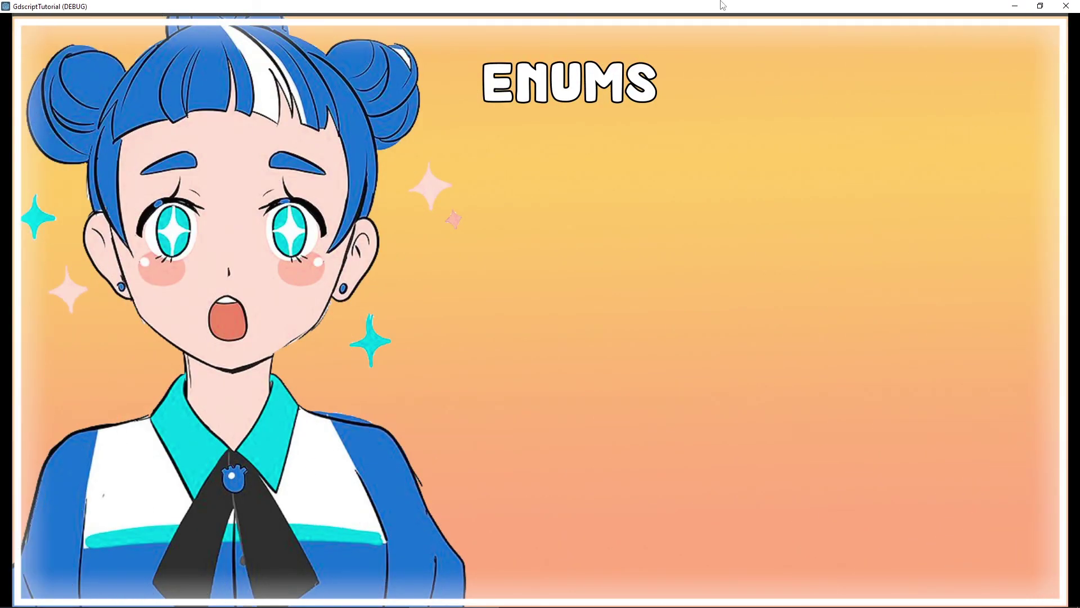